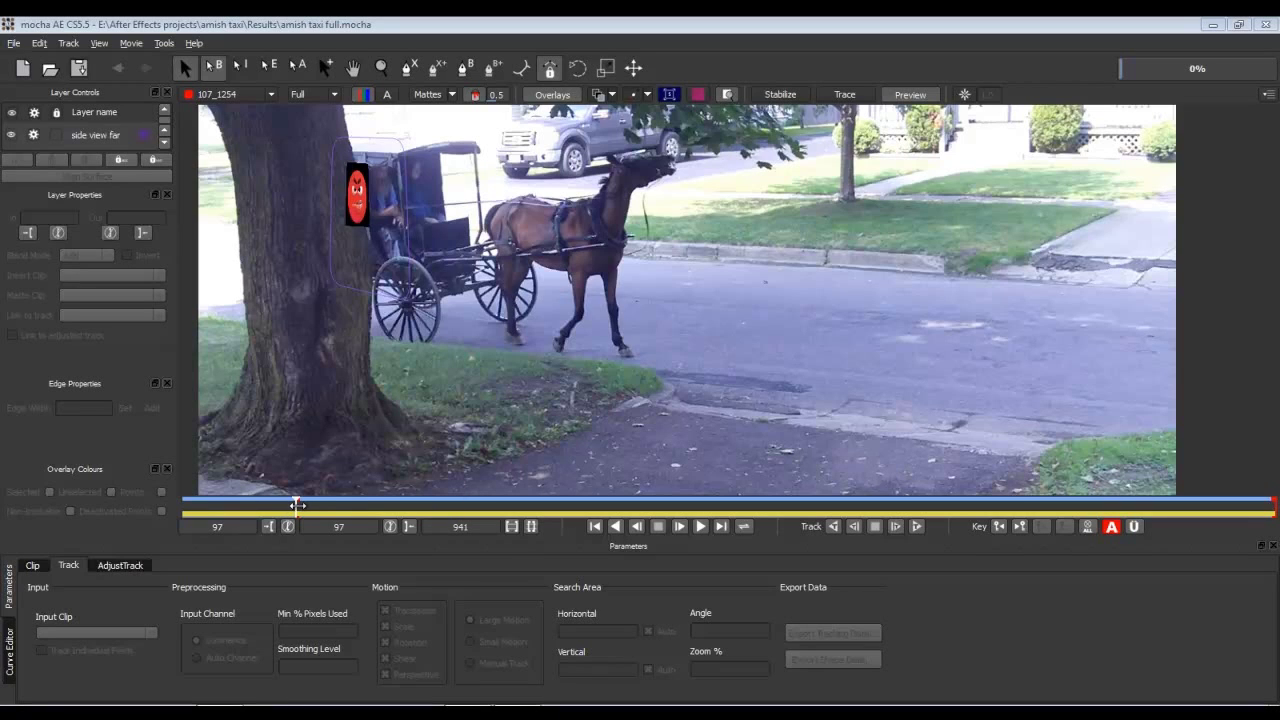
# Scrub back and forth through the buggy shot to review the existing tracked inserts.
pyautogui.moveTo(295, 503); pyautogui.dragTo(276, 507)
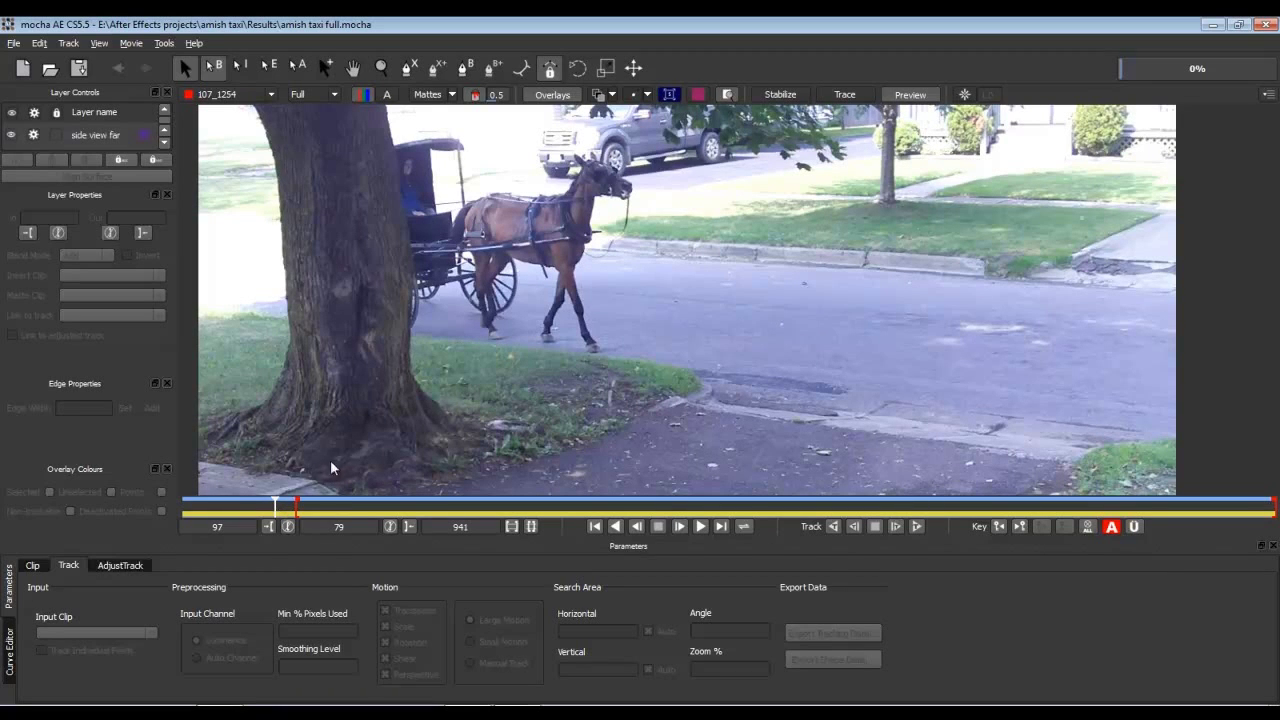
pyautogui.moveTo(275, 506); pyautogui.dragTo(1270, 506)
pyautogui.moveTo(1162, 506); pyautogui.dragTo(762, 505)
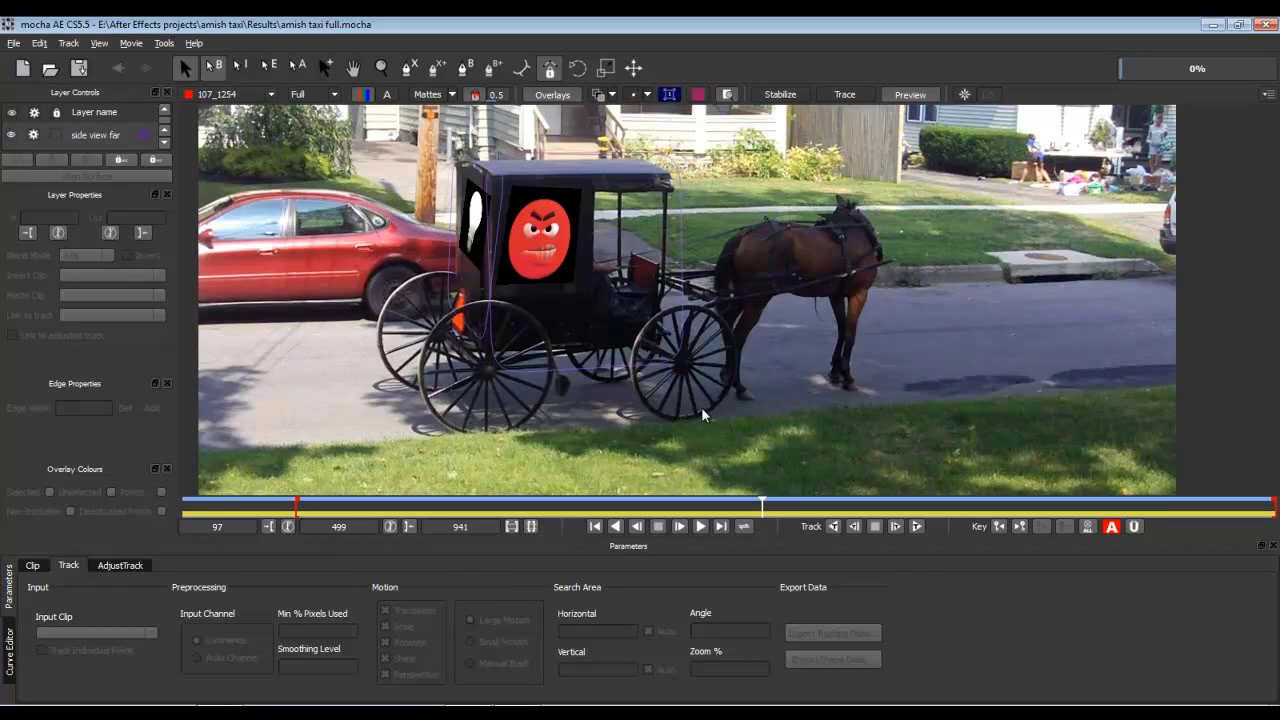
pyautogui.moveTo(761, 505); pyautogui.dragTo(1071, 506)
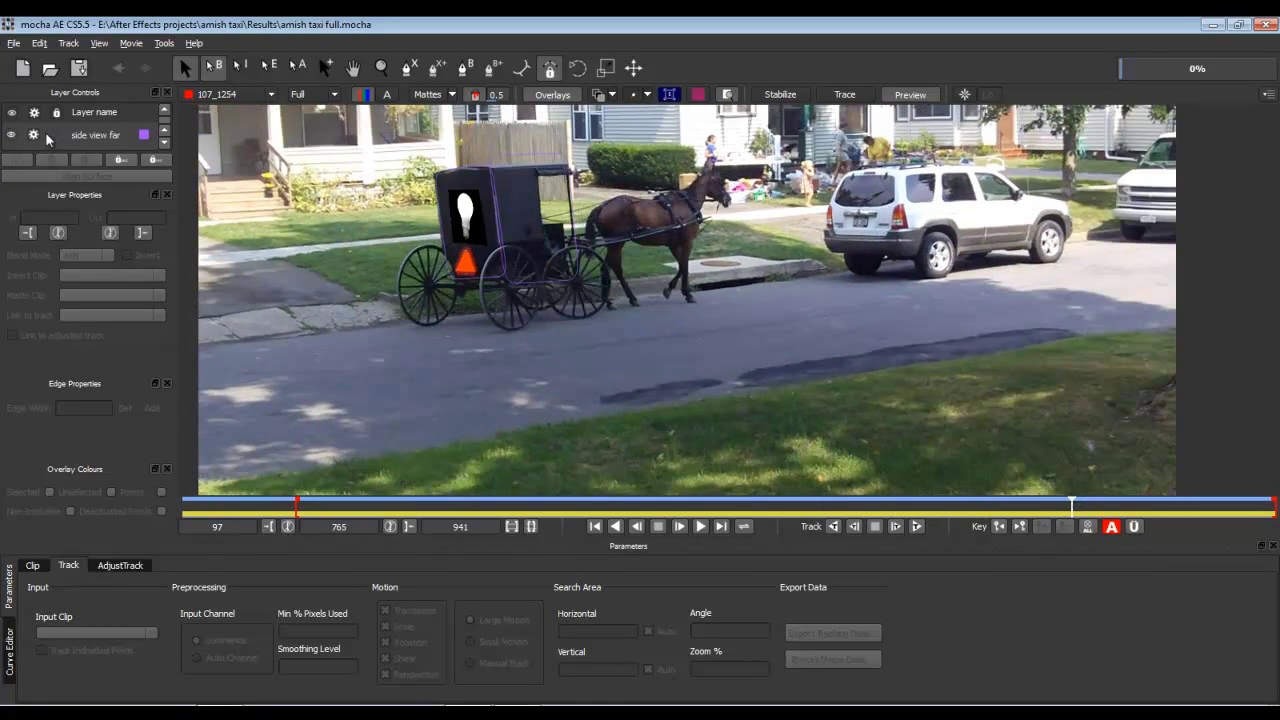
# Insert the Logo clip on the side view far layer and scrub back to confirm it tracks.
pyautogui.click(69, 134)
pyautogui.moveTo(1071, 505); pyautogui.dragTo(1105, 505)
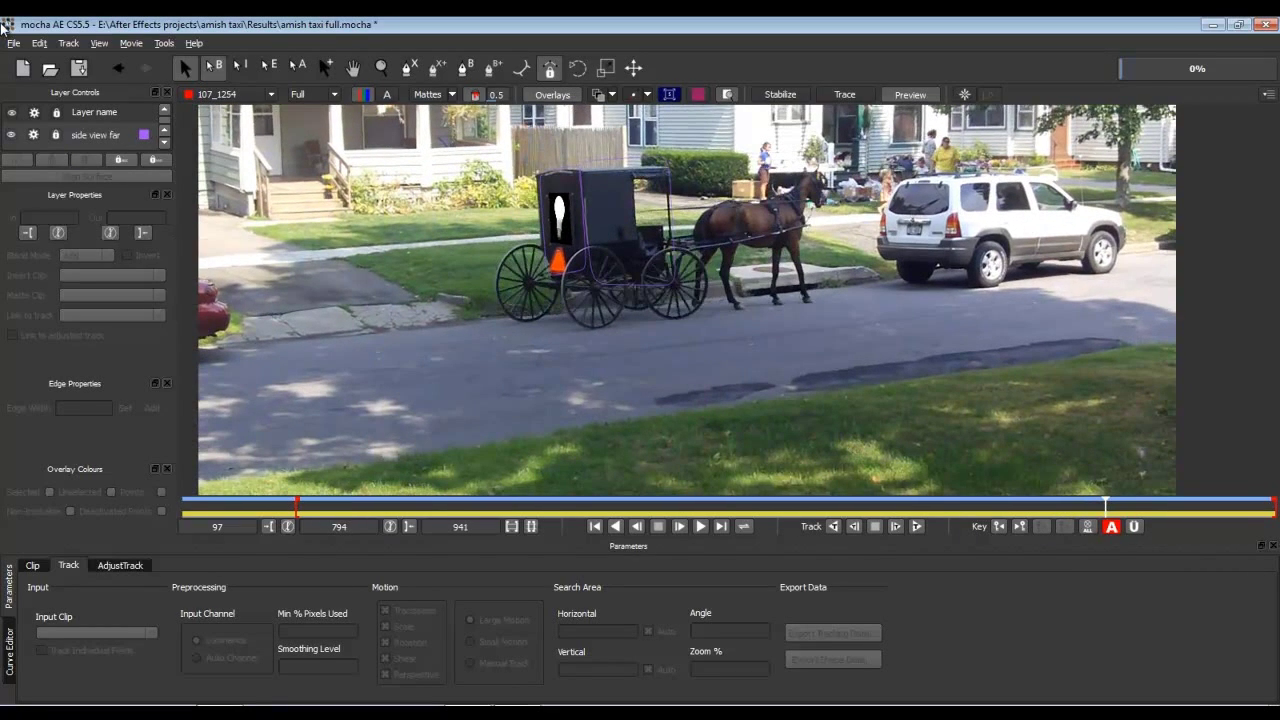
pyautogui.click(85, 136)
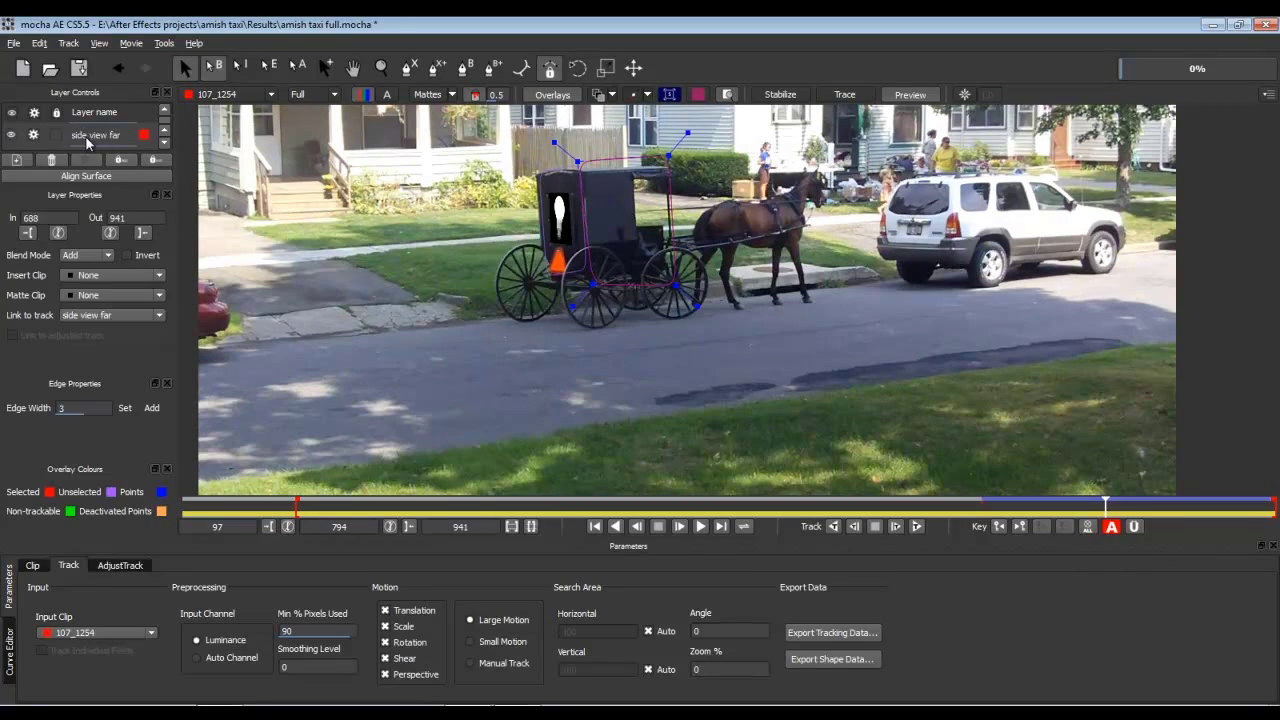
pyautogui.click(160, 276)
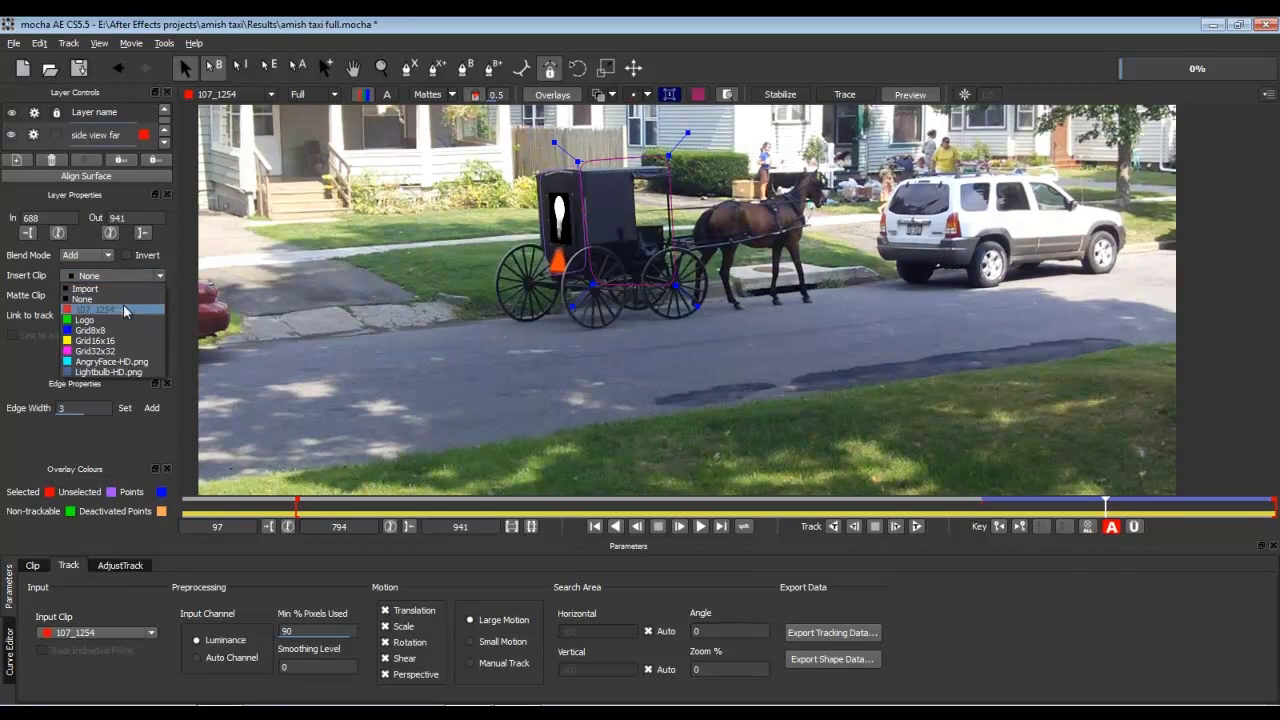
pyautogui.click(105, 318)
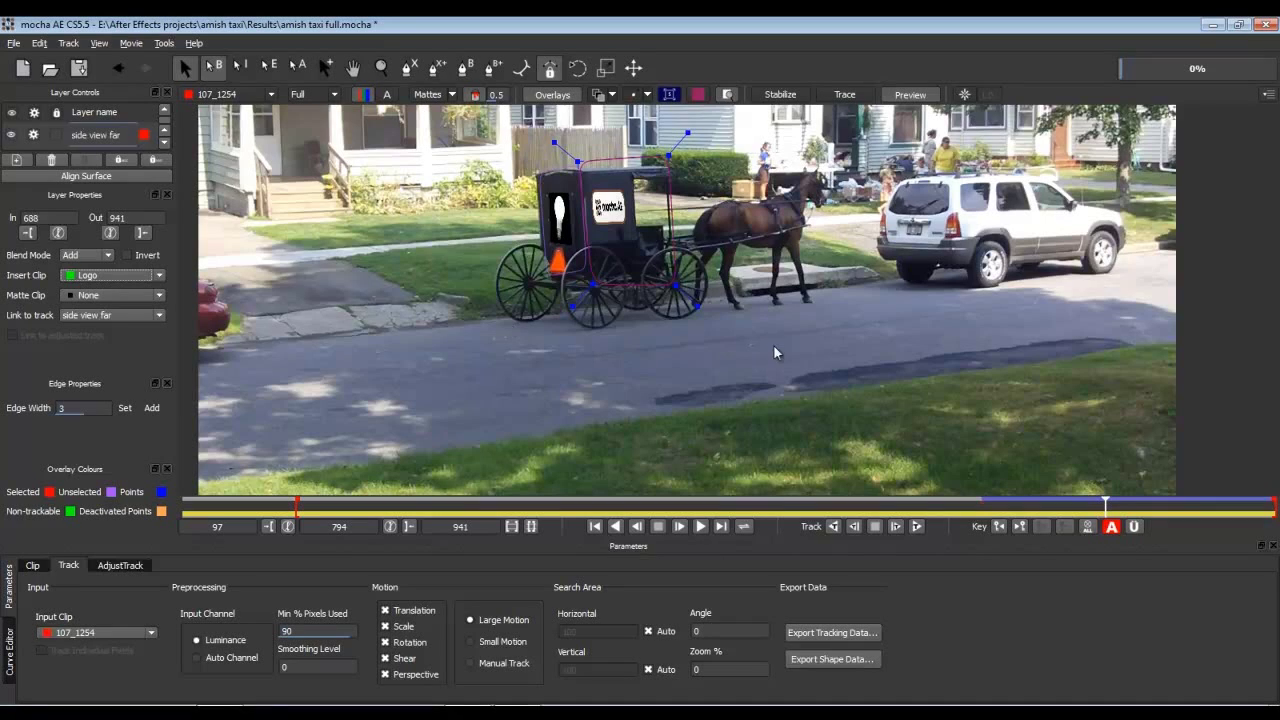
pyautogui.moveTo(1105, 500); pyautogui.dragTo(1076, 516)
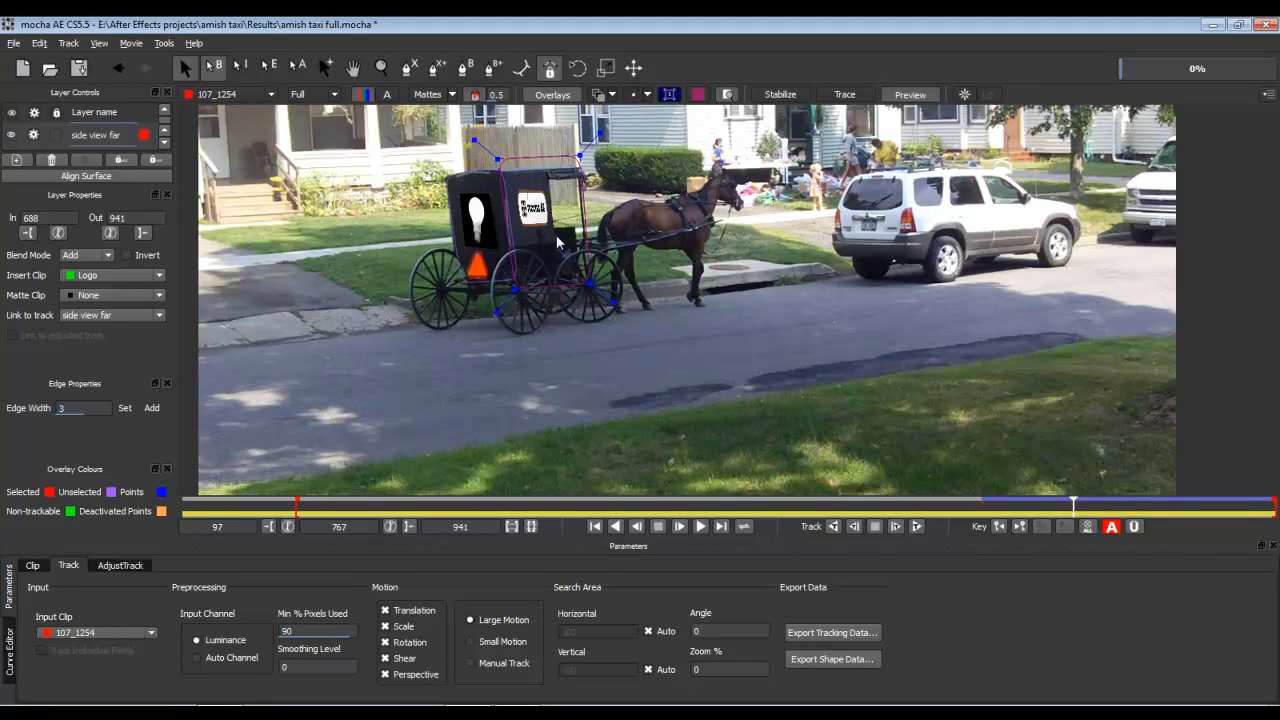
pyautogui.moveTo(1072, 505); pyautogui.dragTo(506, 507)
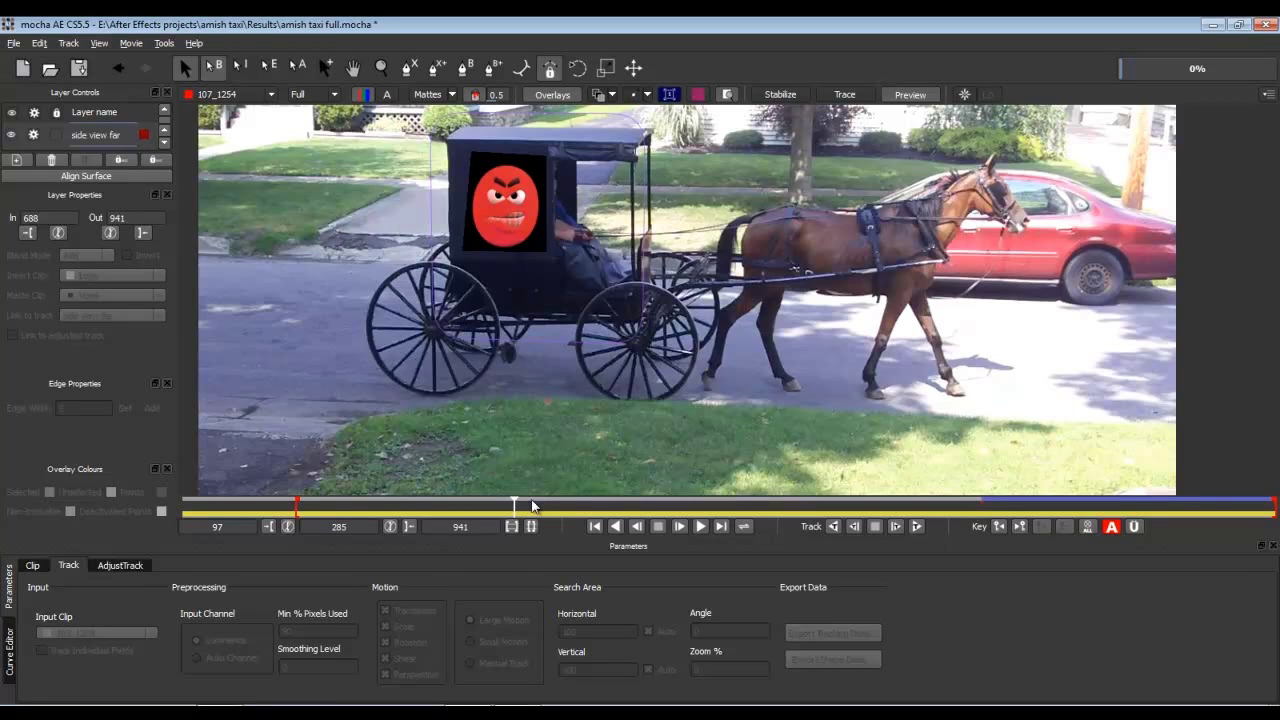
pyautogui.moveTo(514, 507); pyautogui.dragTo(595, 507)
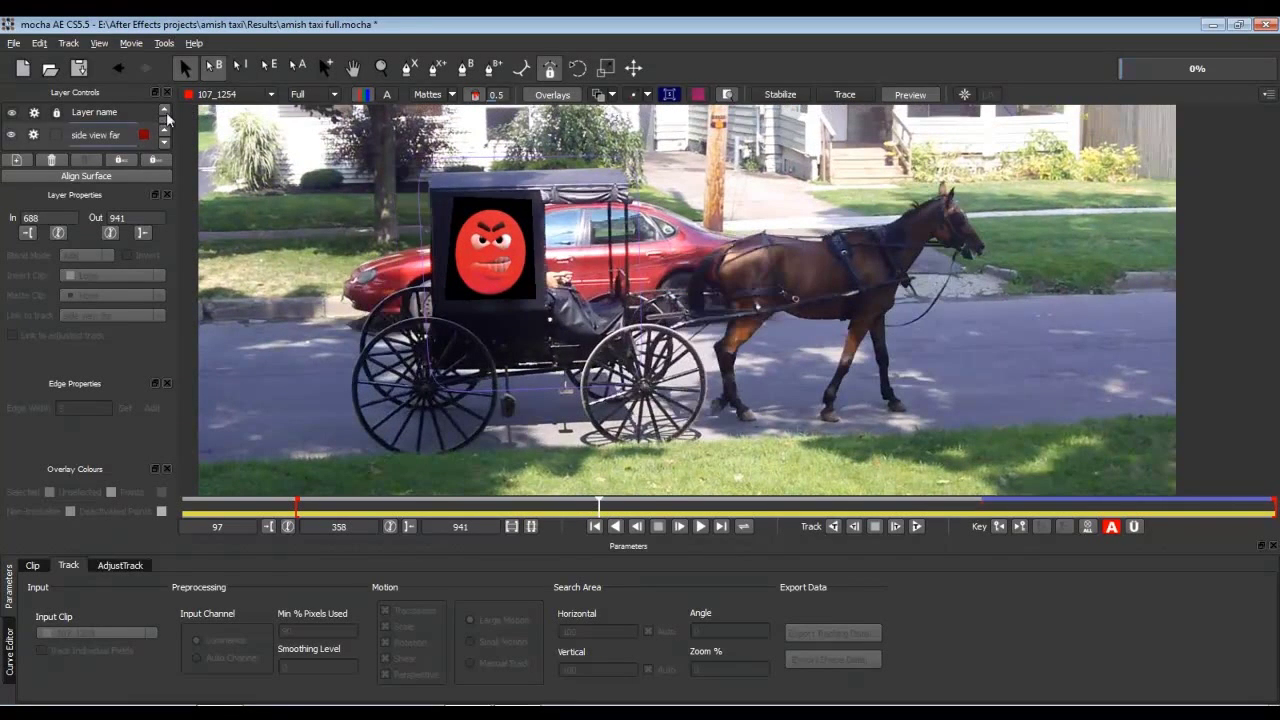
pyautogui.click(165, 145)
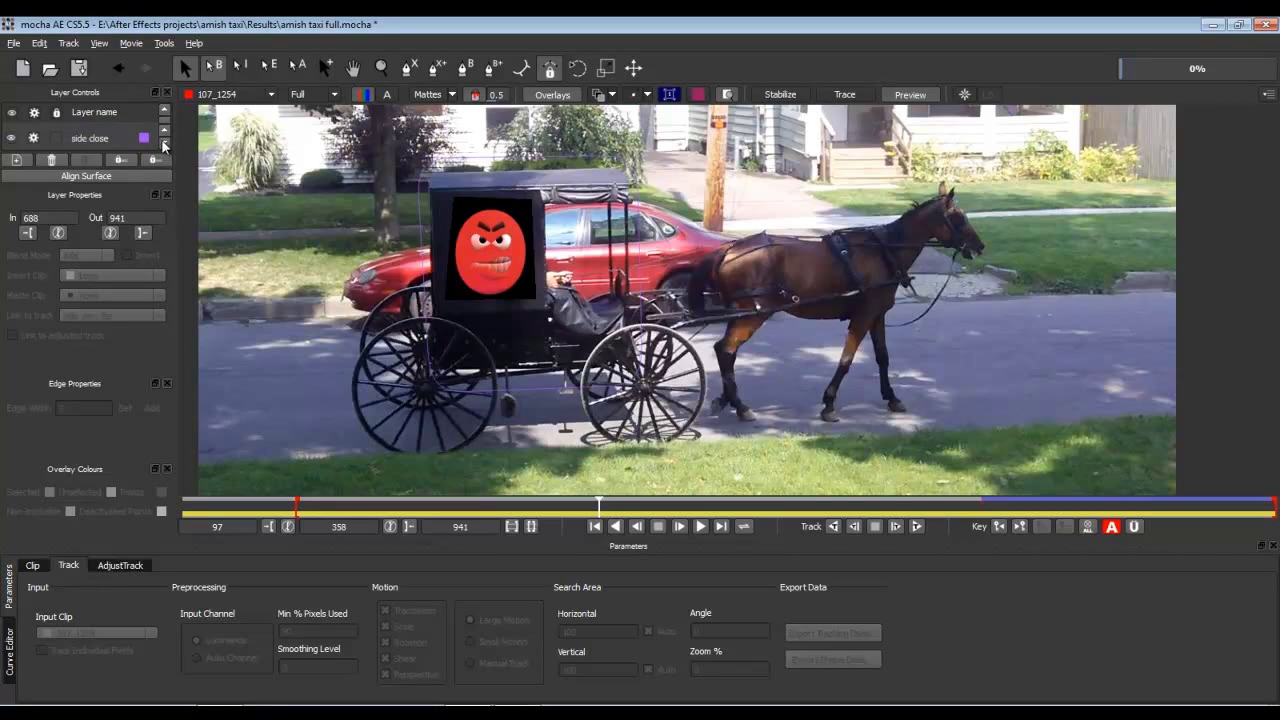
pyautogui.click(165, 113)
pyautogui.click(165, 146)
pyautogui.click(77, 143)
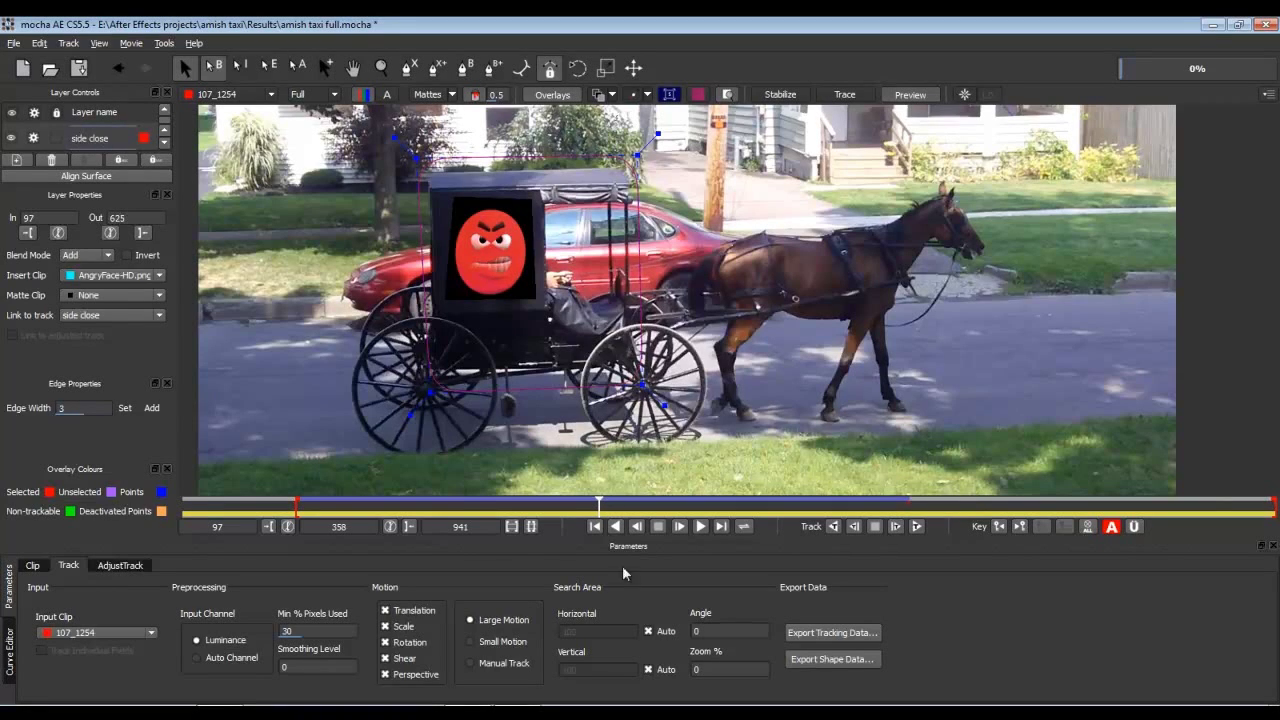
pyautogui.moveTo(599, 504); pyautogui.dragTo(303, 507)
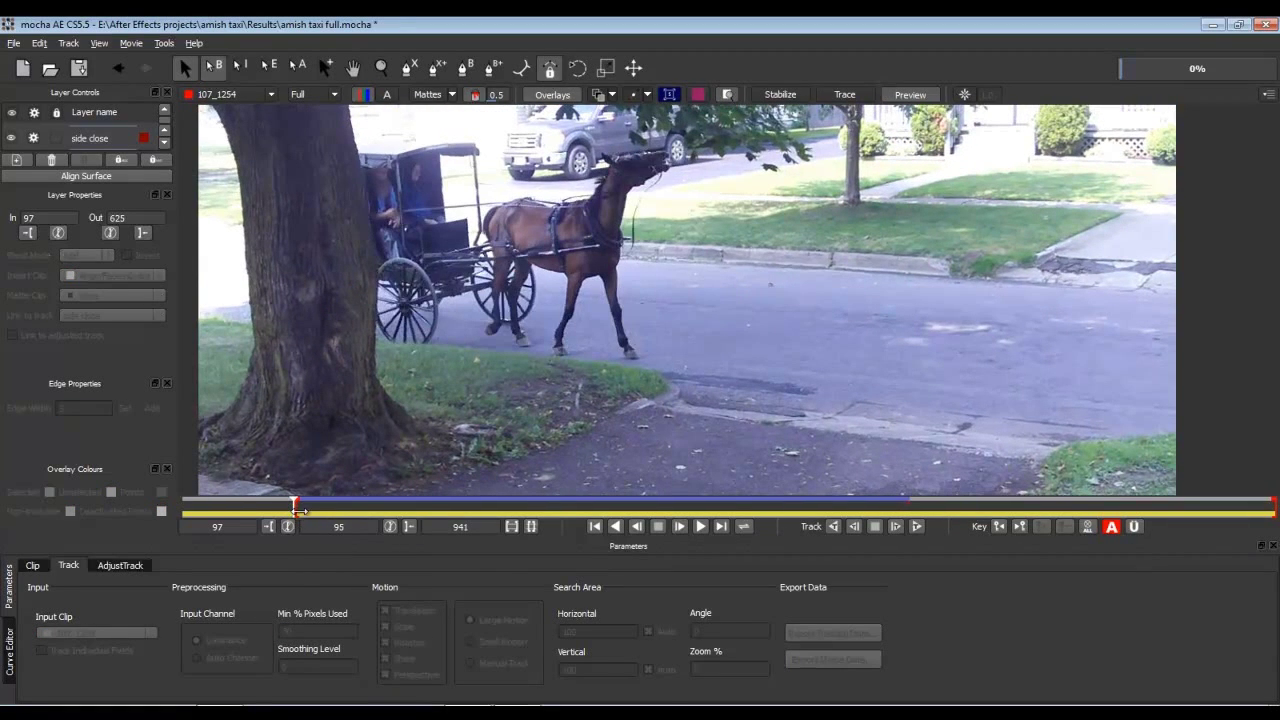
pyautogui.moveTo(298, 508)
pyautogui.mouseDown()
pyautogui.moveTo(735, 505)
pyautogui.moveTo(294, 511)
pyautogui.mouseUp()
pyautogui.moveTo(296, 505); pyautogui.dragTo(914, 506)
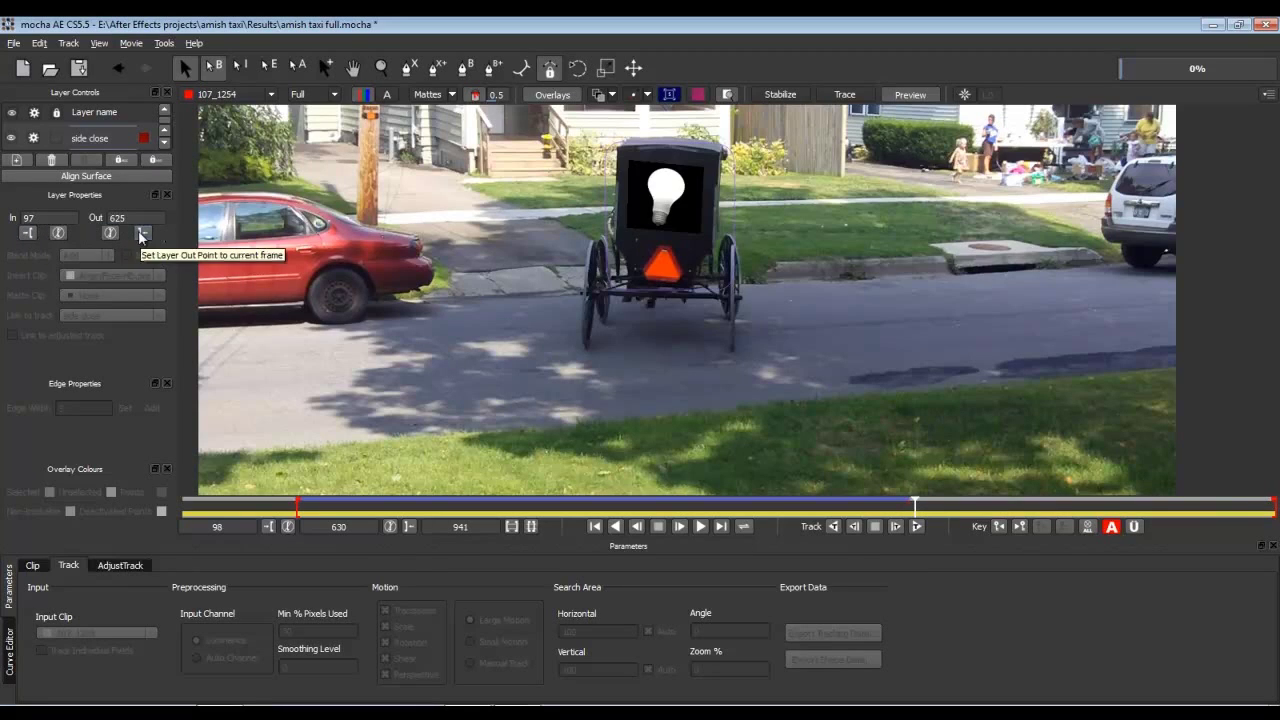
pyautogui.click(86, 146)
pyautogui.click(83, 137)
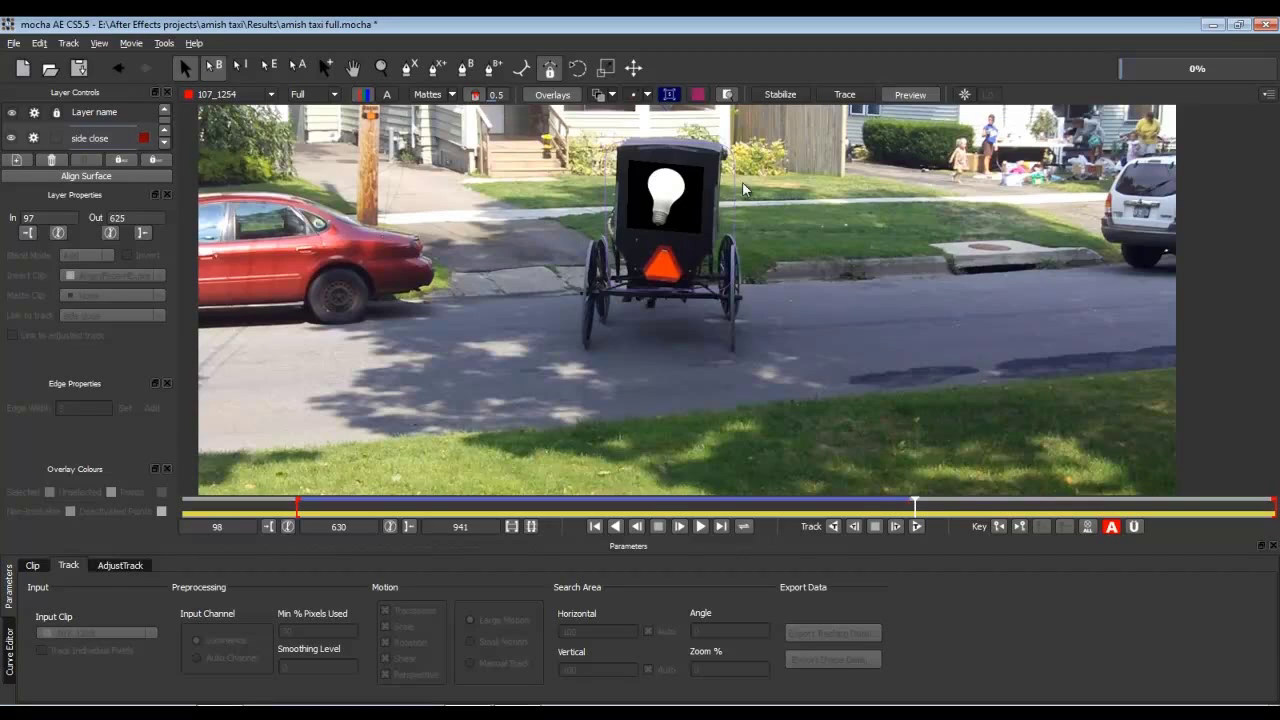
pyautogui.click(116, 566)
pyautogui.click(65, 565)
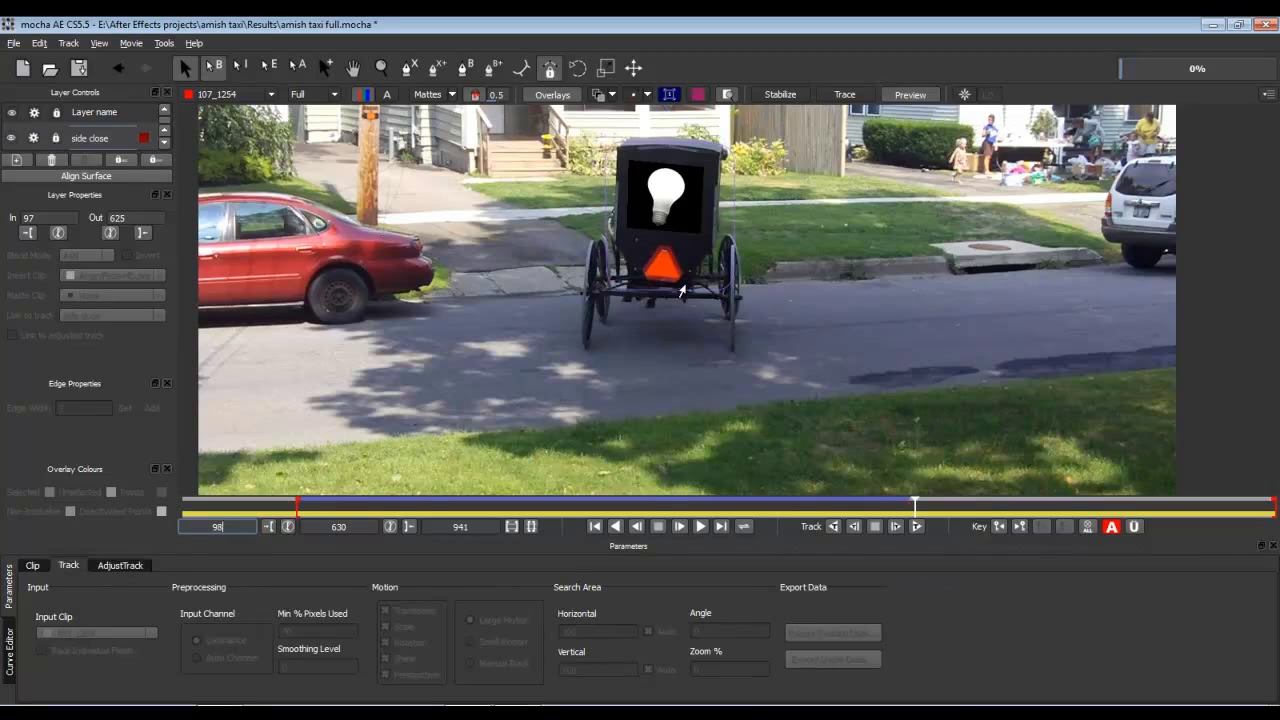
pyautogui.moveTo(915, 504); pyautogui.dragTo(728, 527)
pyautogui.click(722, 526)
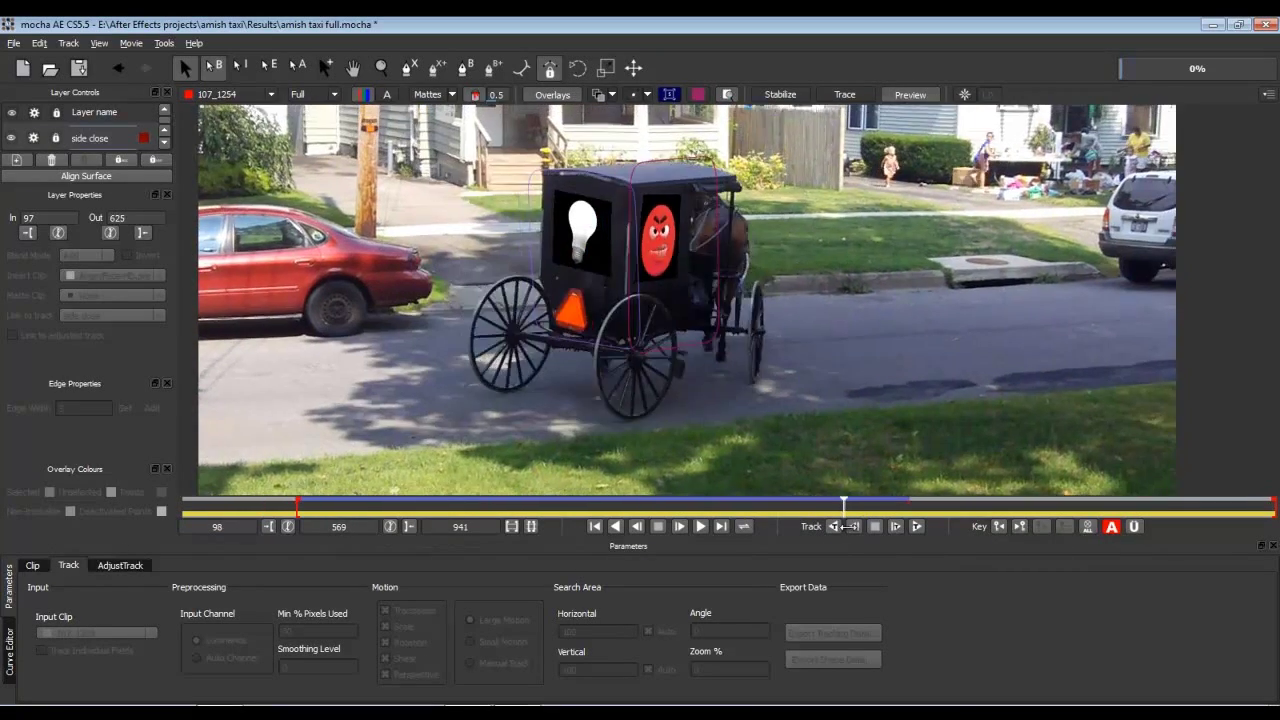
pyautogui.click(624, 209)
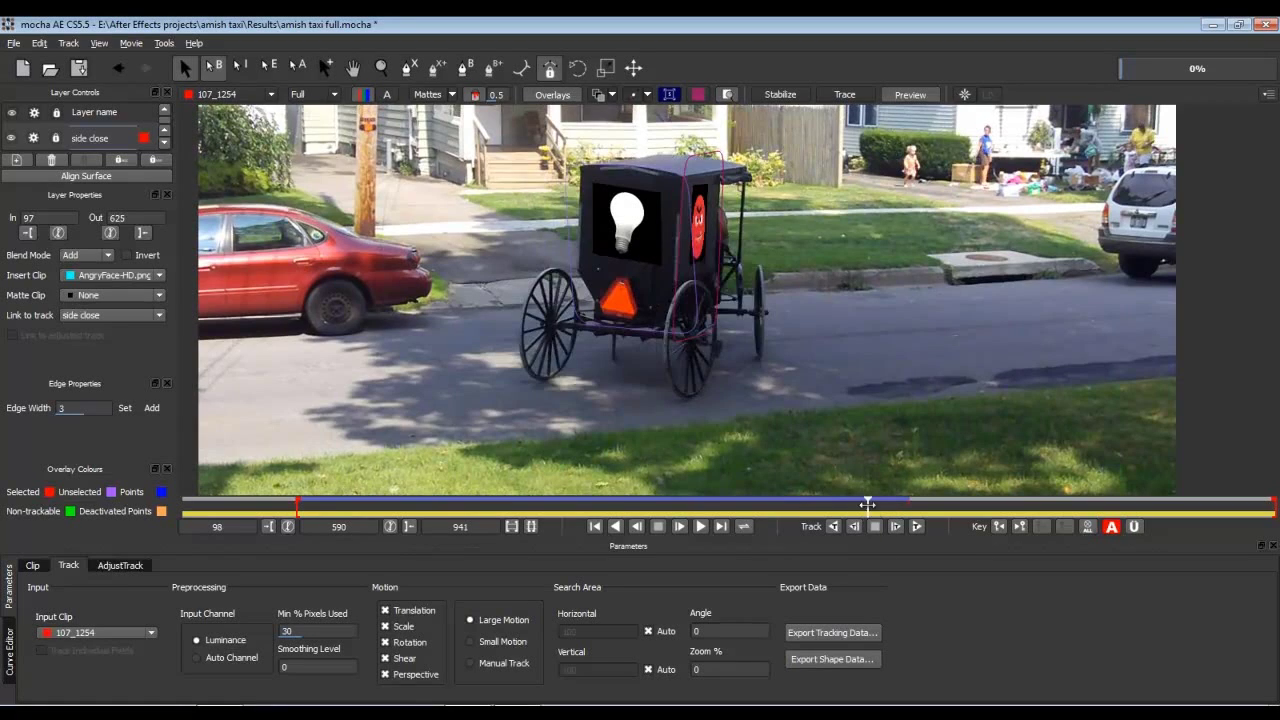
pyautogui.moveTo(867, 504); pyautogui.dragTo(911, 505)
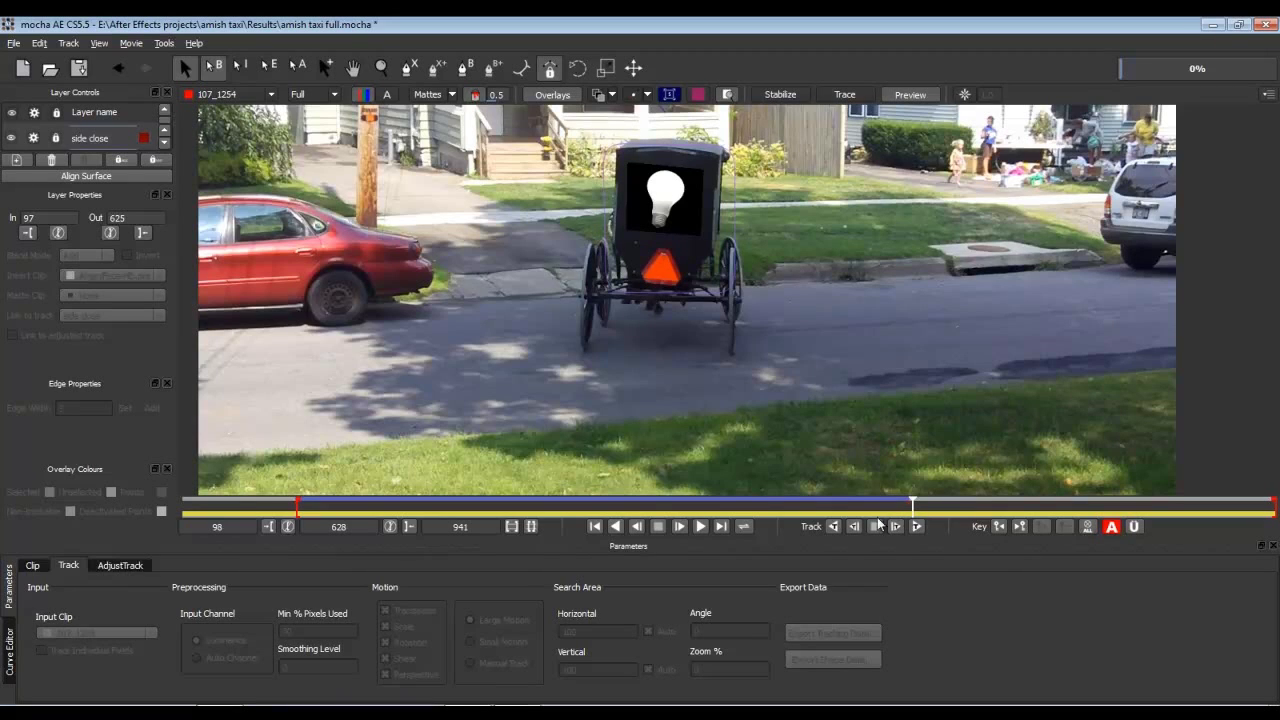
pyautogui.moveTo(909, 506); pyautogui.dragTo(595, 503)
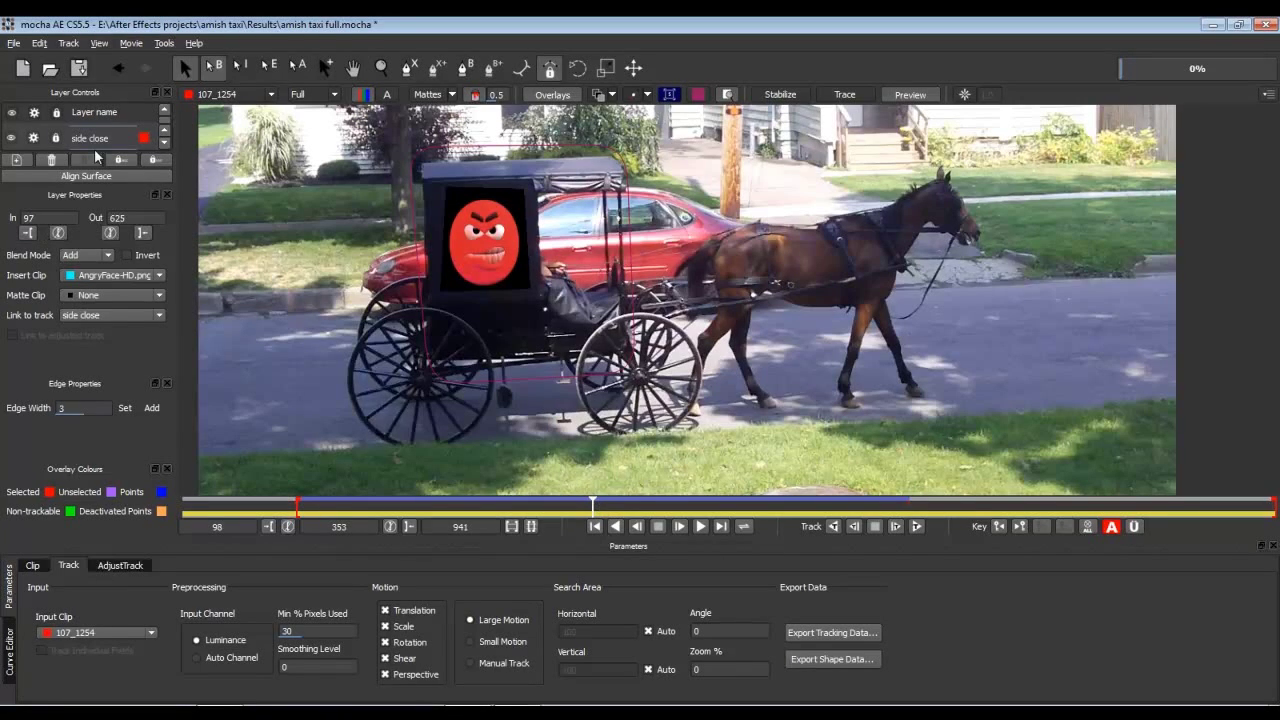
pyautogui.scroll(-1, 72, 136)
pyautogui.click(83, 137)
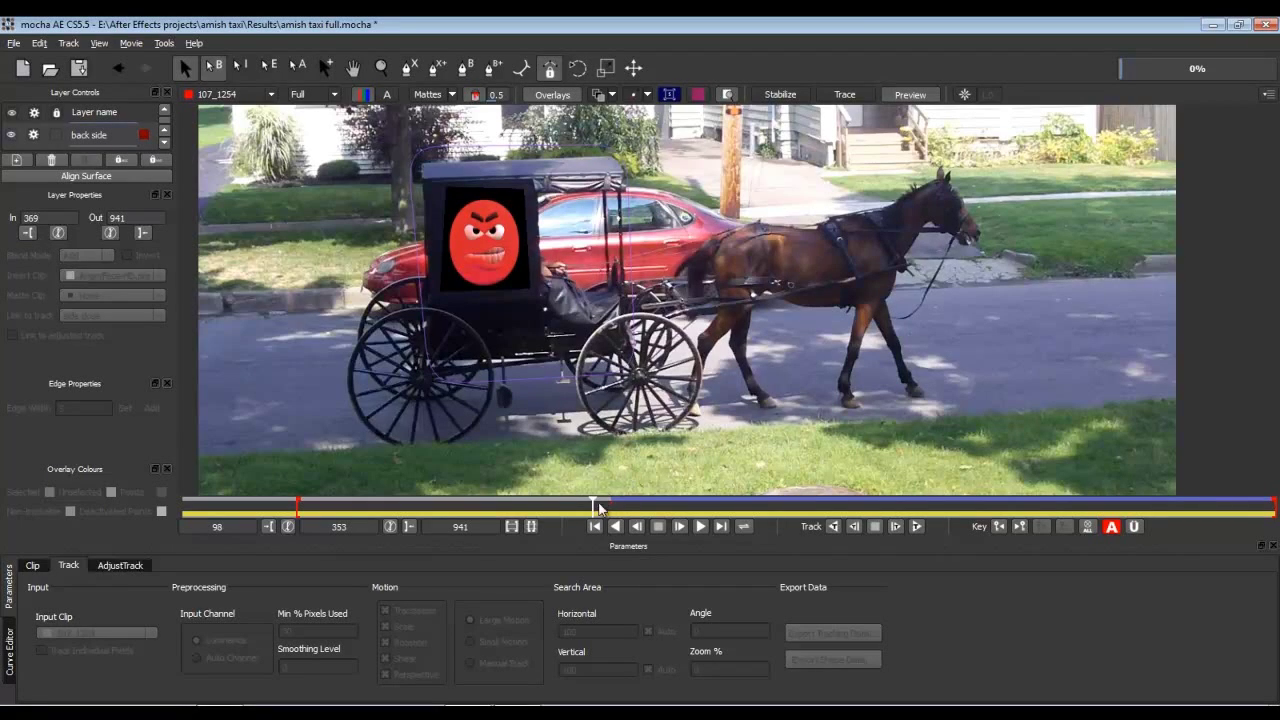
# Scrub forward to the back side insert, hide its shape outline, and go to the last frame.
pyautogui.moveTo(594, 504); pyautogui.dragTo(1146, 483)
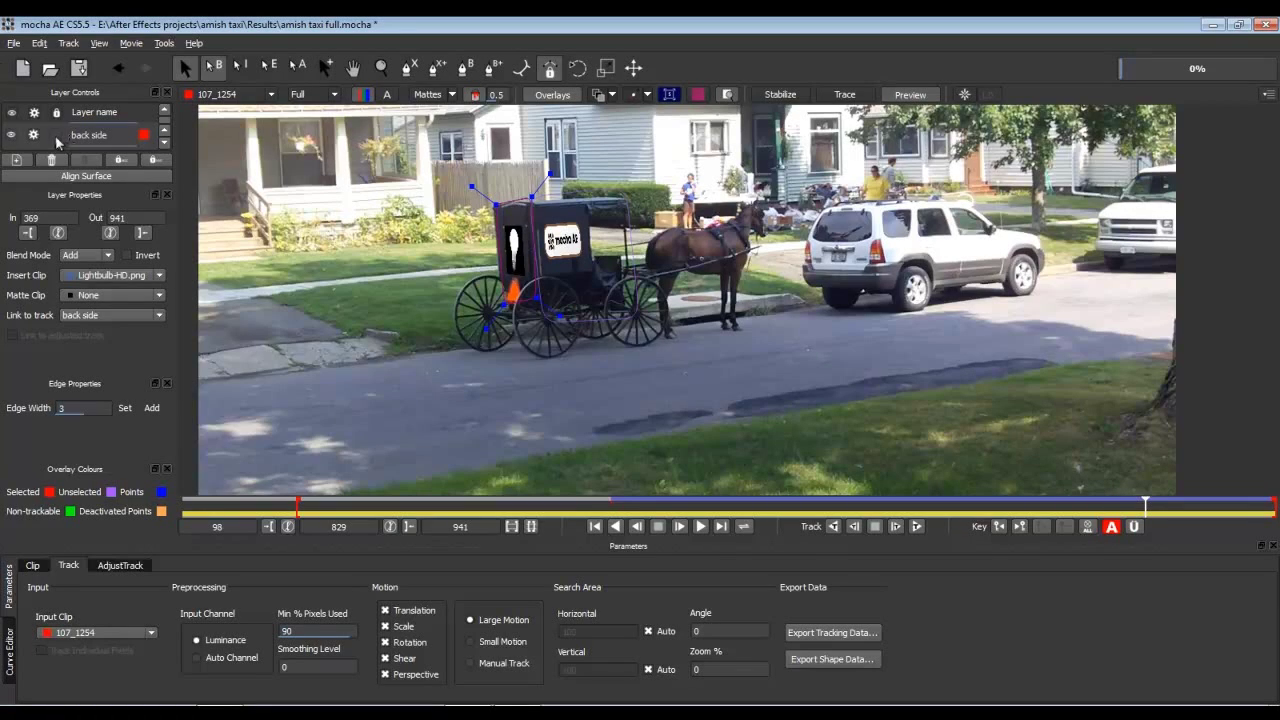
pyautogui.click(97, 140)
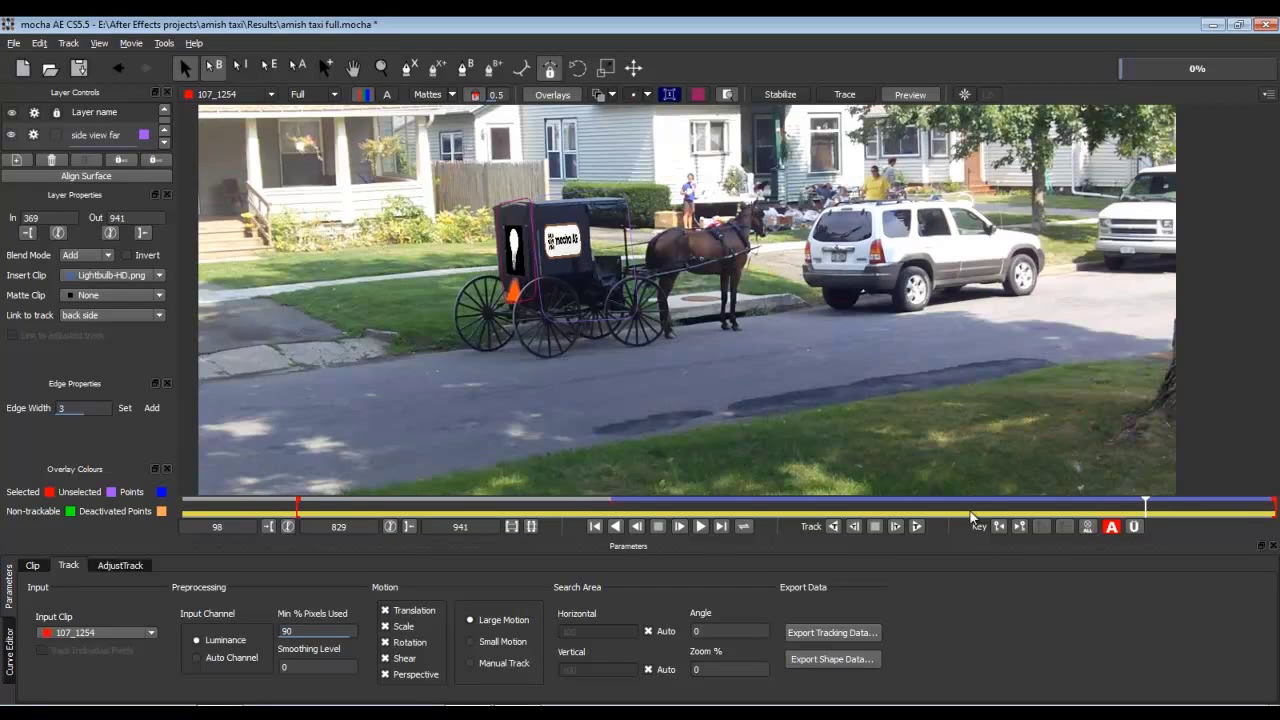
pyautogui.moveTo(1144, 507); pyautogui.dragTo(1274, 507)
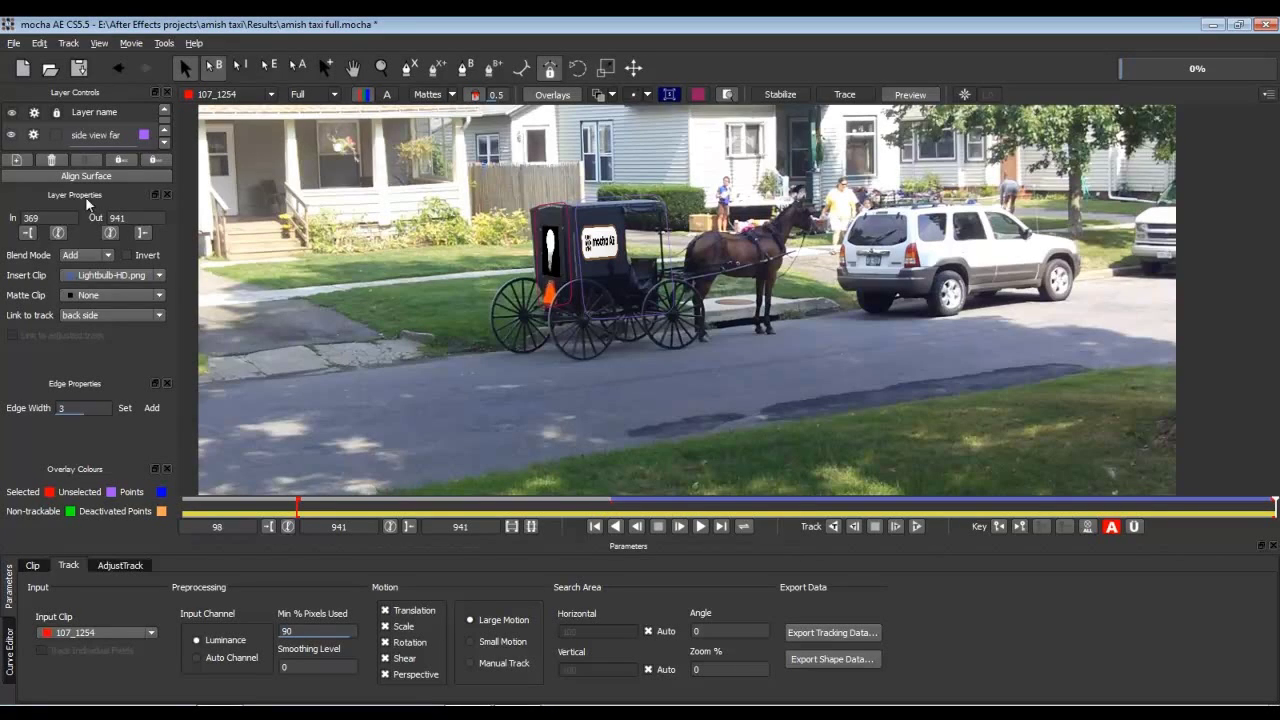
# Select the back side layer, step back to frame 871, and scroll the layer list toward side close.
pyautogui.click(92, 136)
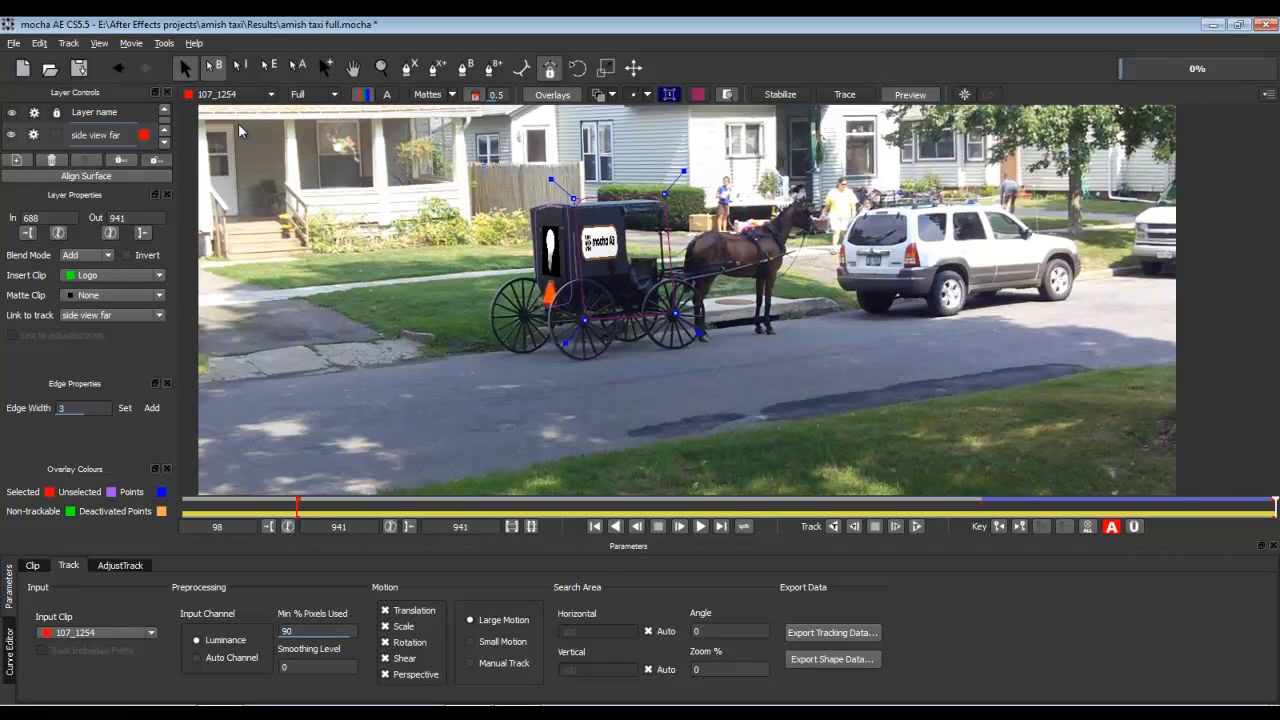
pyautogui.click(164, 143)
pyautogui.click(95, 137)
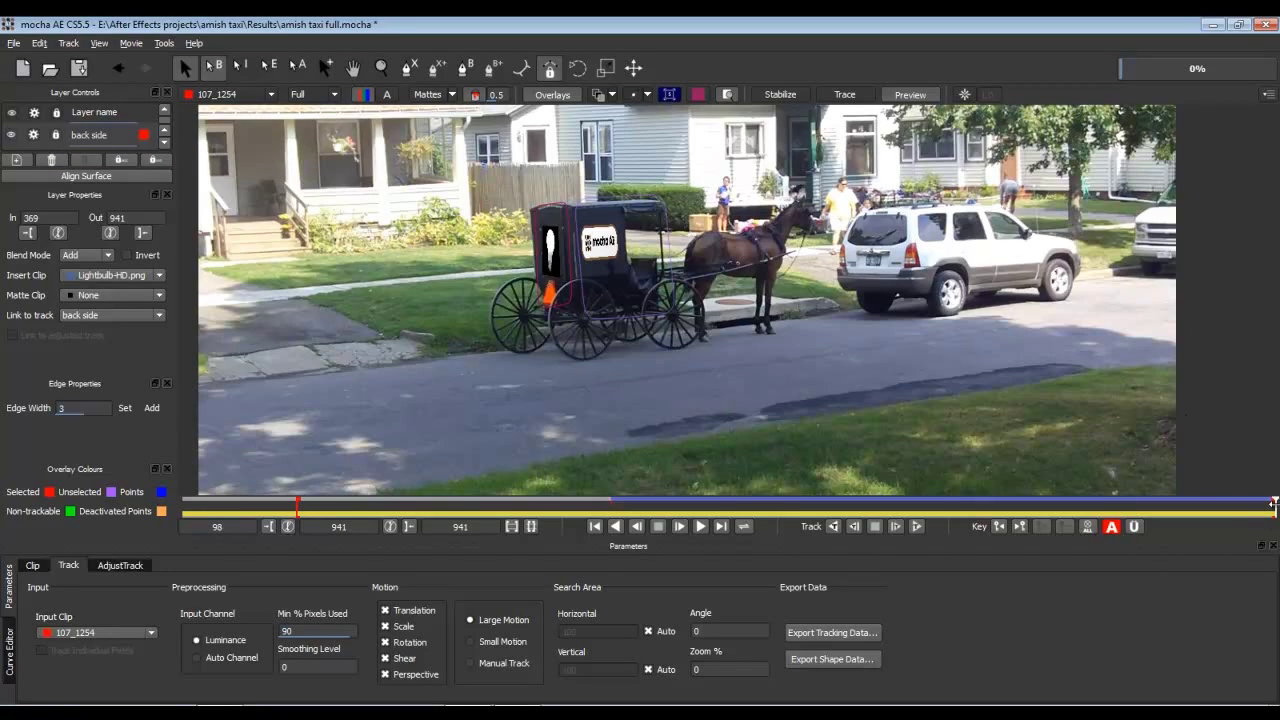
pyautogui.moveTo(1273, 503); pyautogui.dragTo(1195, 508)
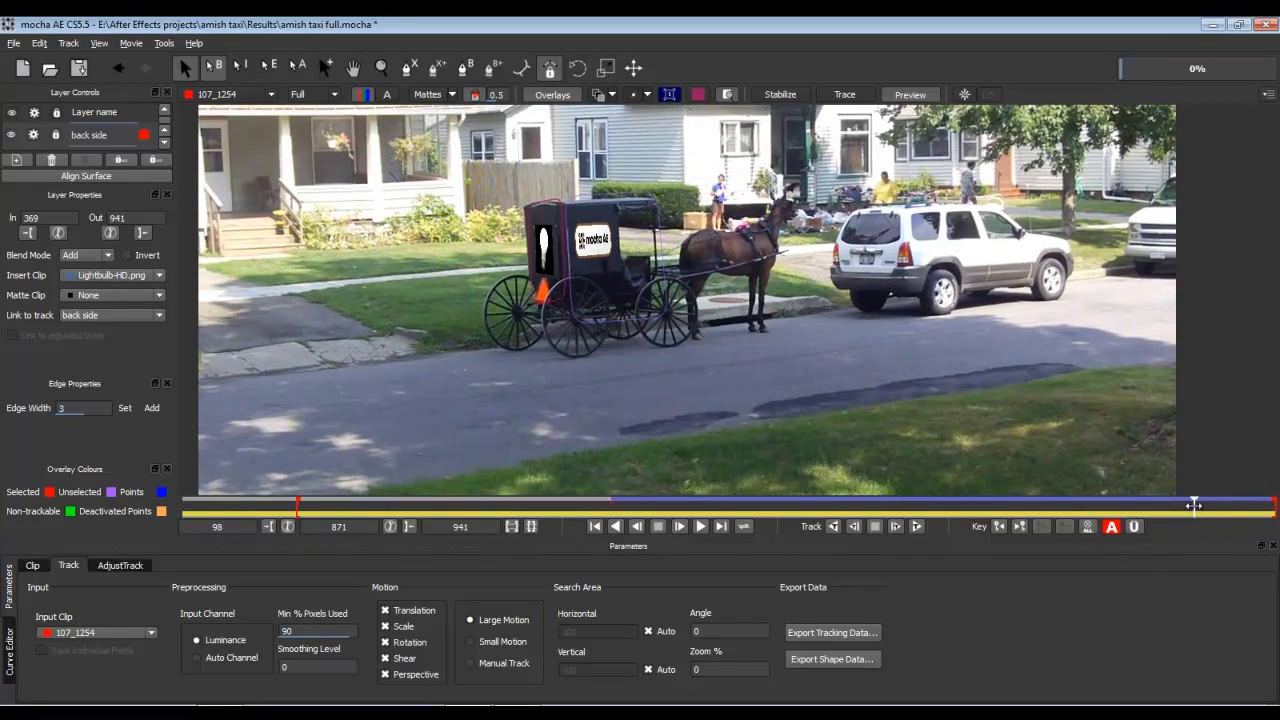
pyautogui.click(166, 112)
pyautogui.click(164, 143)
# Select the side close layer and inspect its track at frame 582.
pyautogui.click(164, 143)
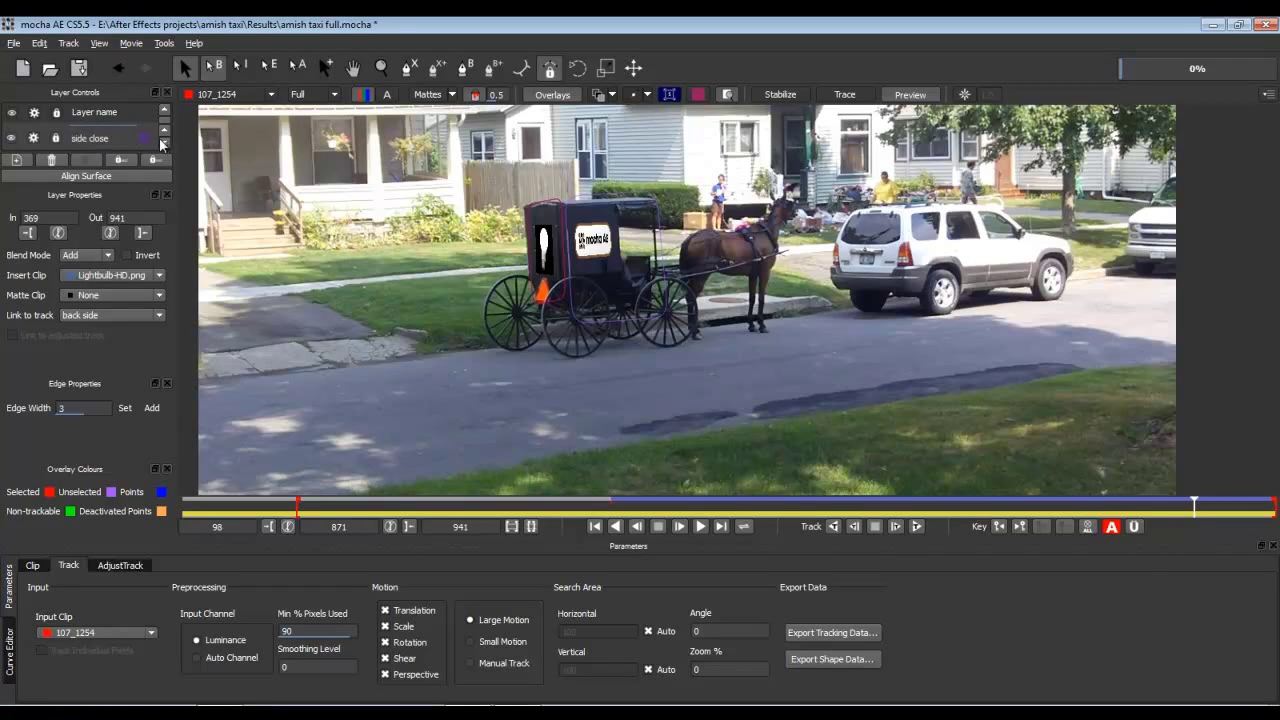
pyautogui.click(77, 142)
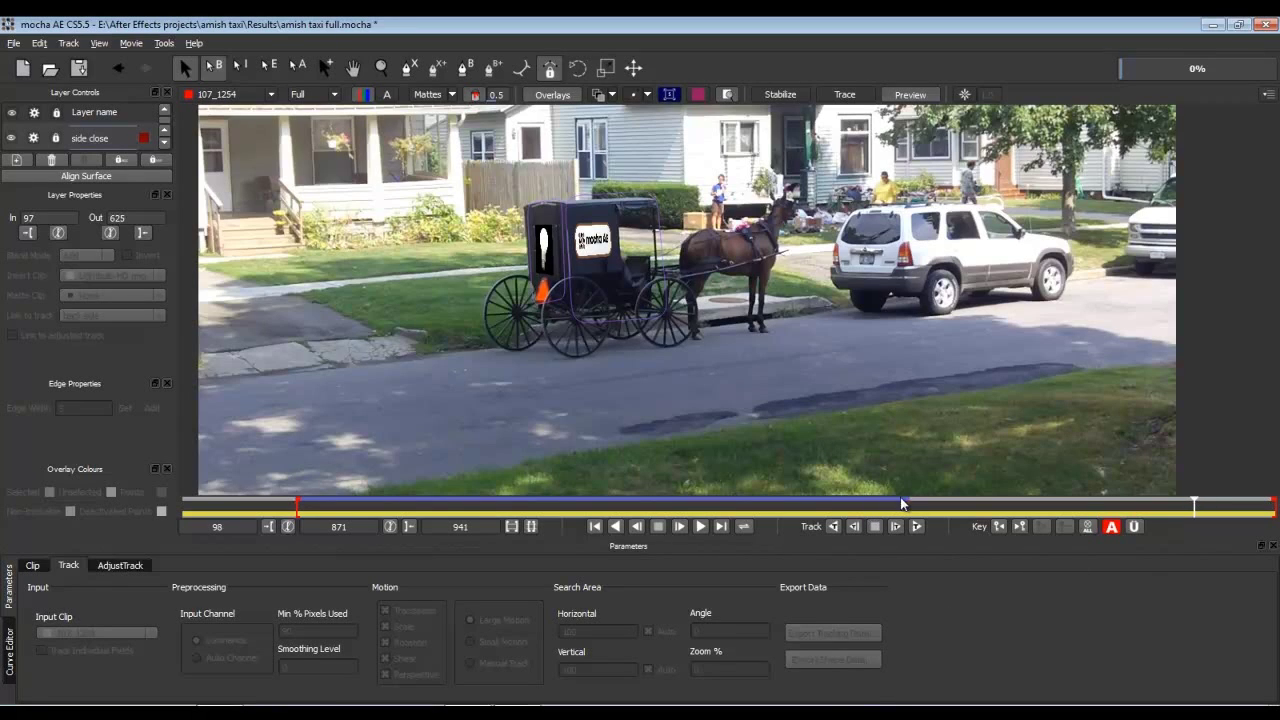
pyautogui.moveTo(1194, 506); pyautogui.dragTo(858, 506)
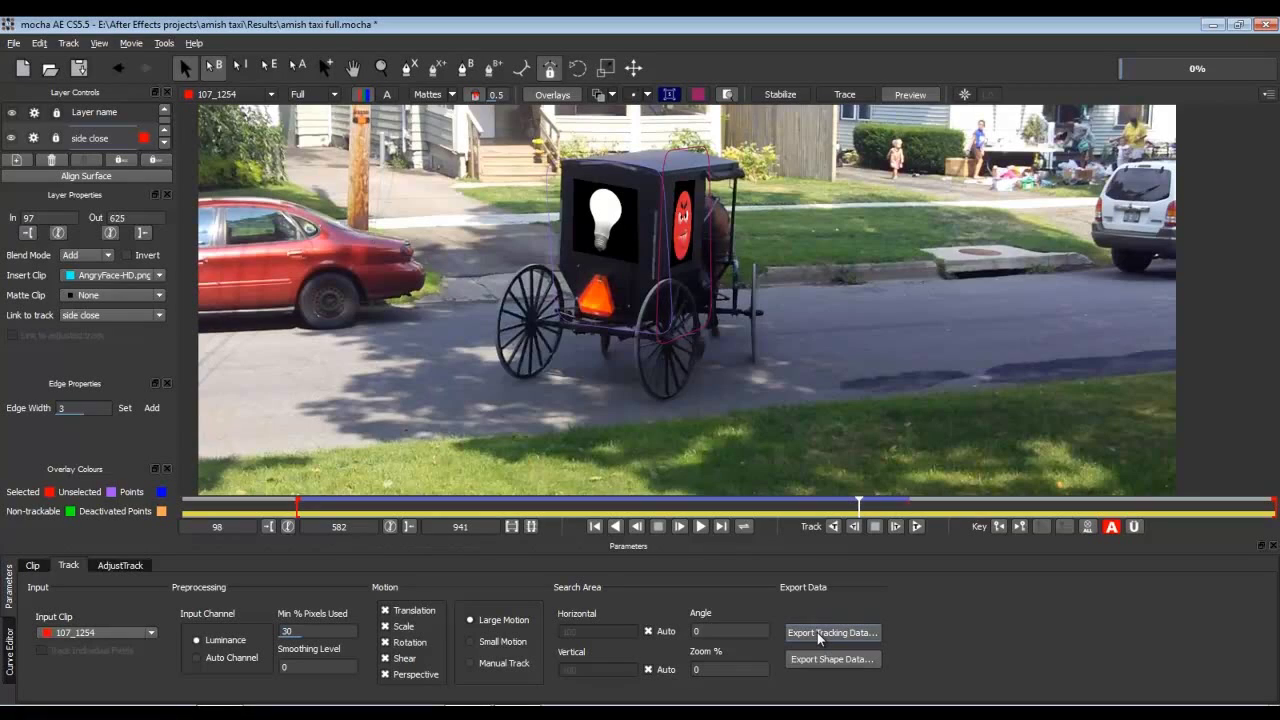
# Select the back side layer and go back to frame 349 to view the angry face.
pyautogui.click(164, 143)
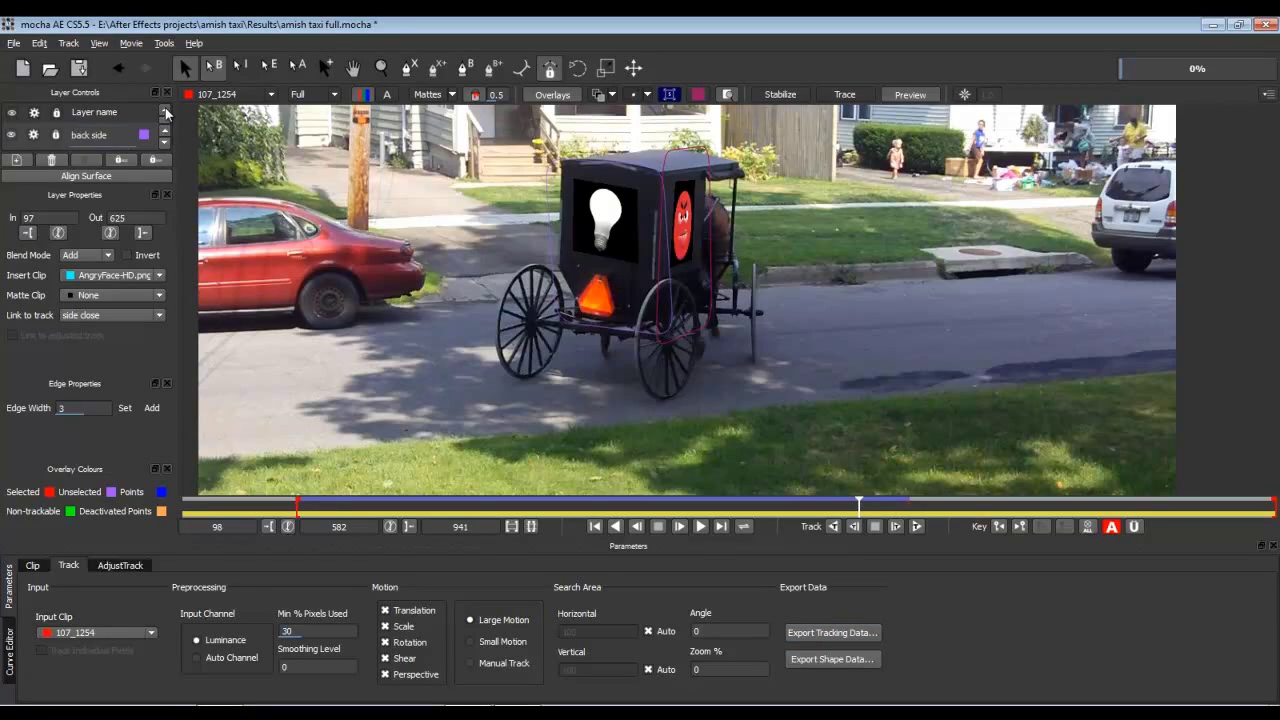
pyautogui.click(88, 135)
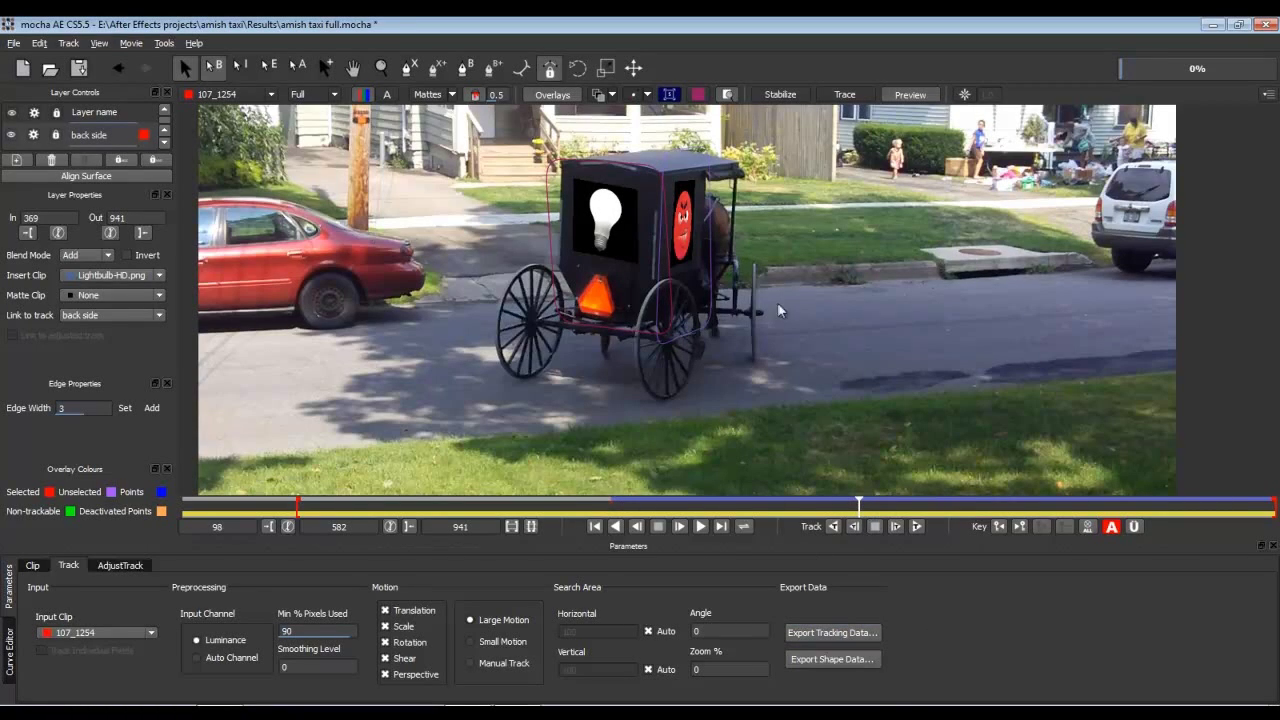
pyautogui.moveTo(858, 503); pyautogui.dragTo(589, 512)
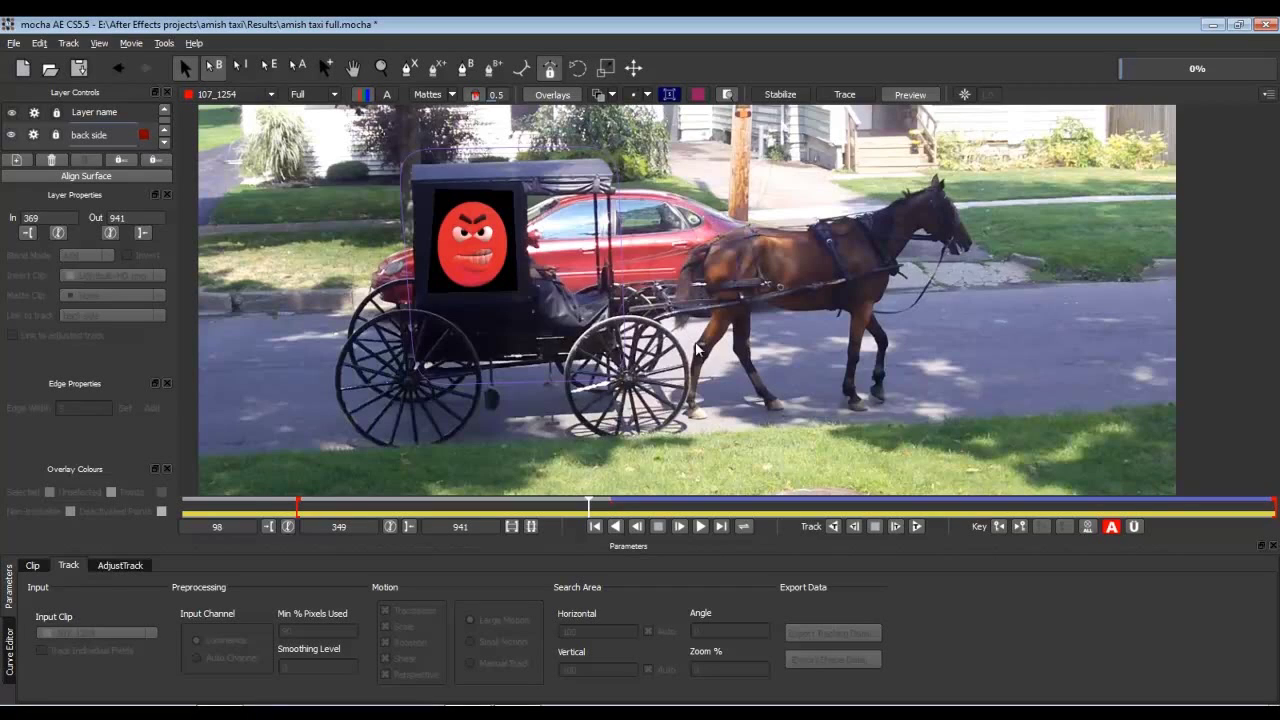
# Close mocha, discarding the unsaved changes to the amish taxi full project.
pyautogui.click(1267, 27)
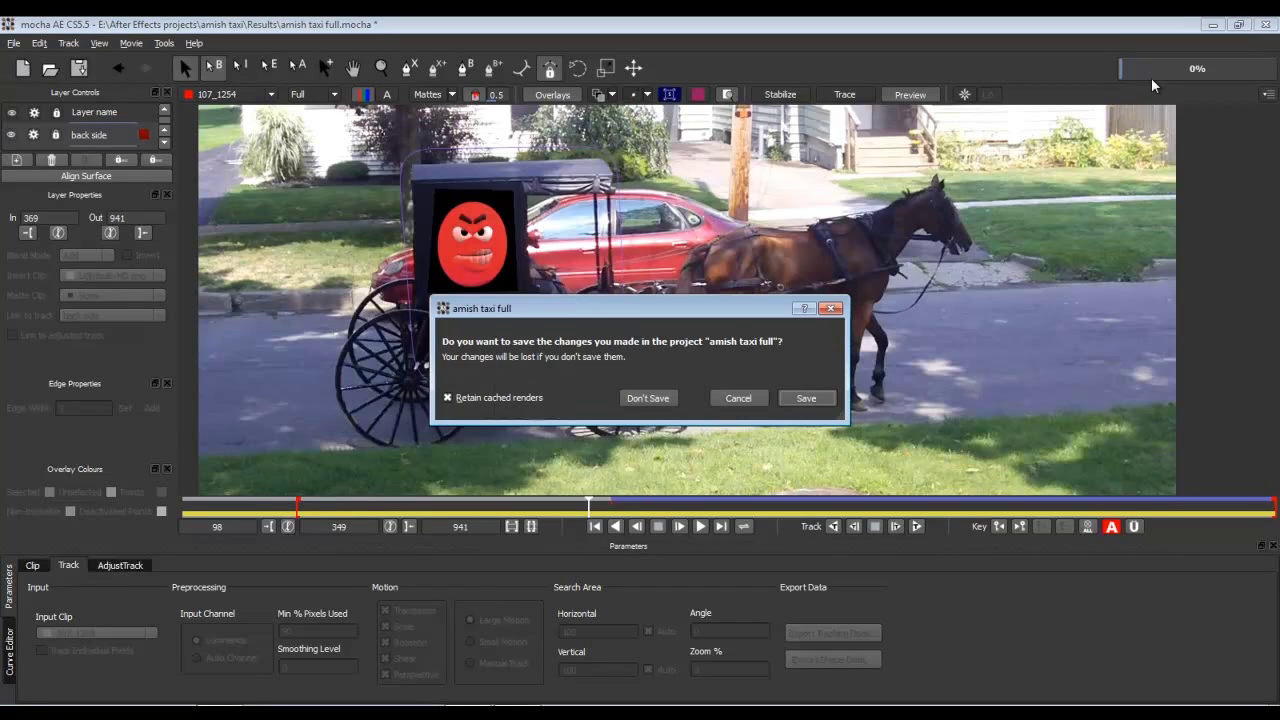
pyautogui.click(648, 398)
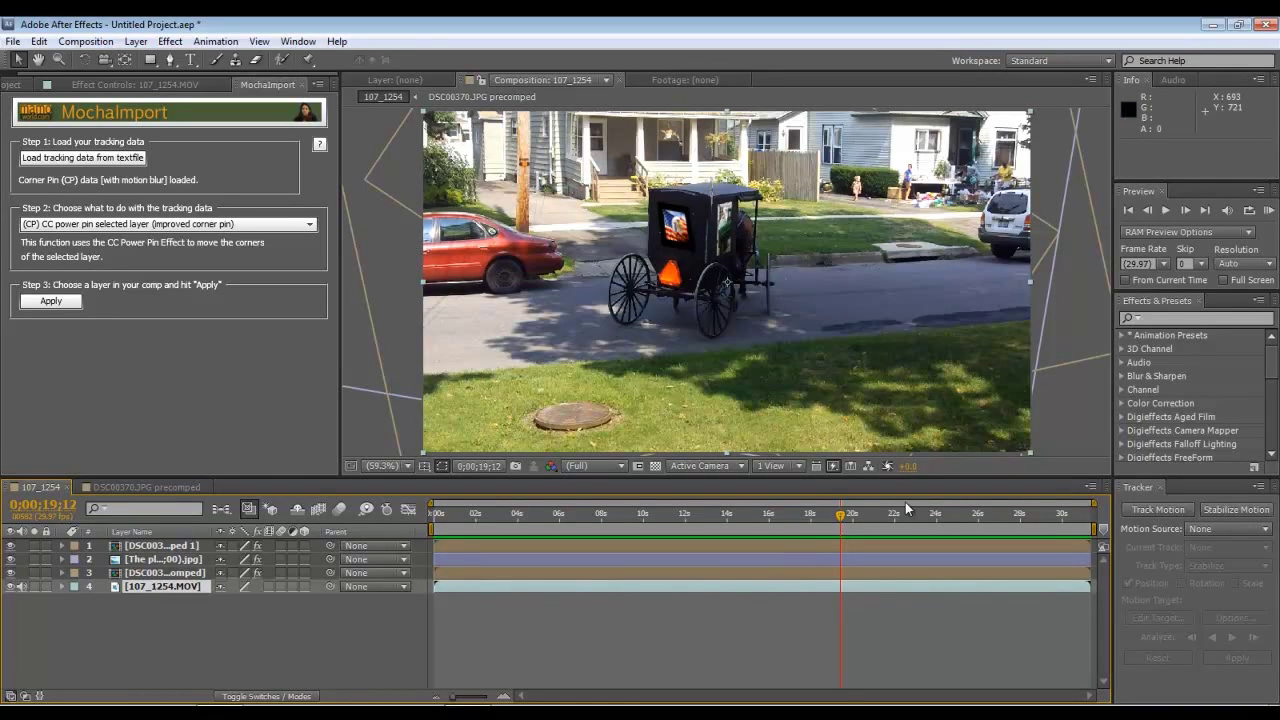
# Return 107_1254 to 0;00;00;00 and show the Project panel's footage and compositions.
pyautogui.moveTo(840, 519); pyautogui.dragTo(420, 538)
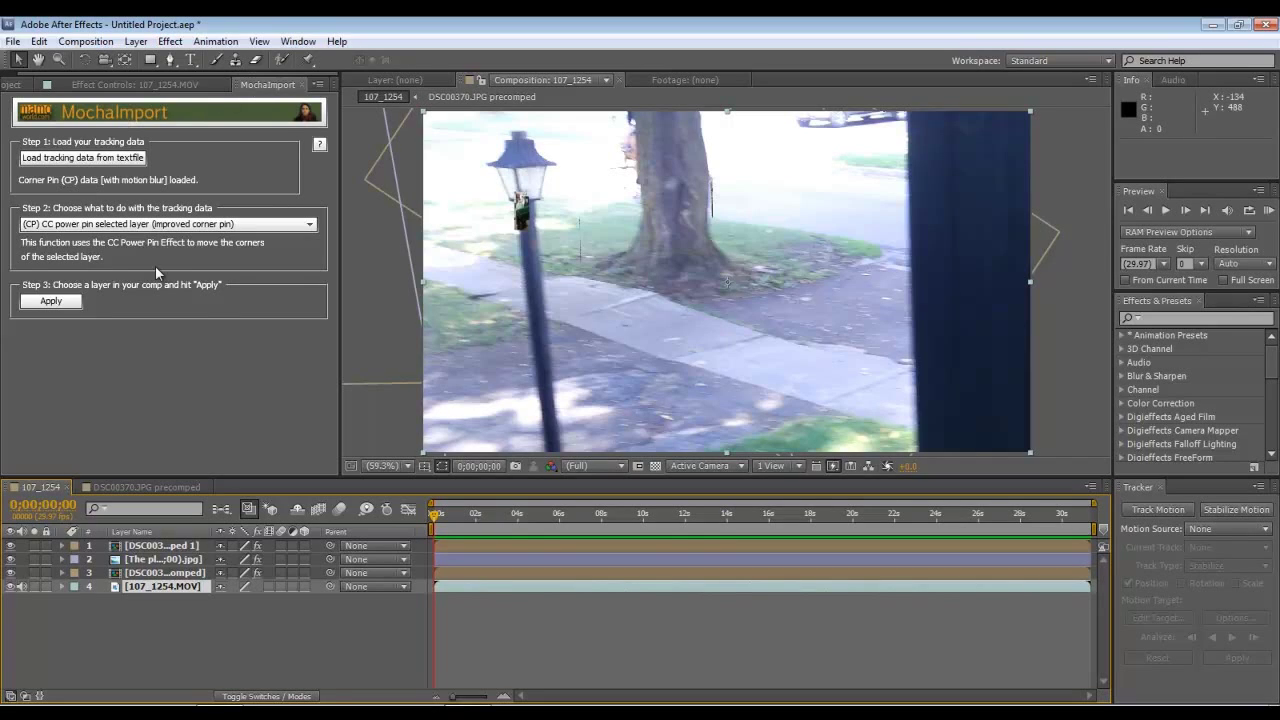
pyautogui.click(52, 300)
pyautogui.click(21, 83)
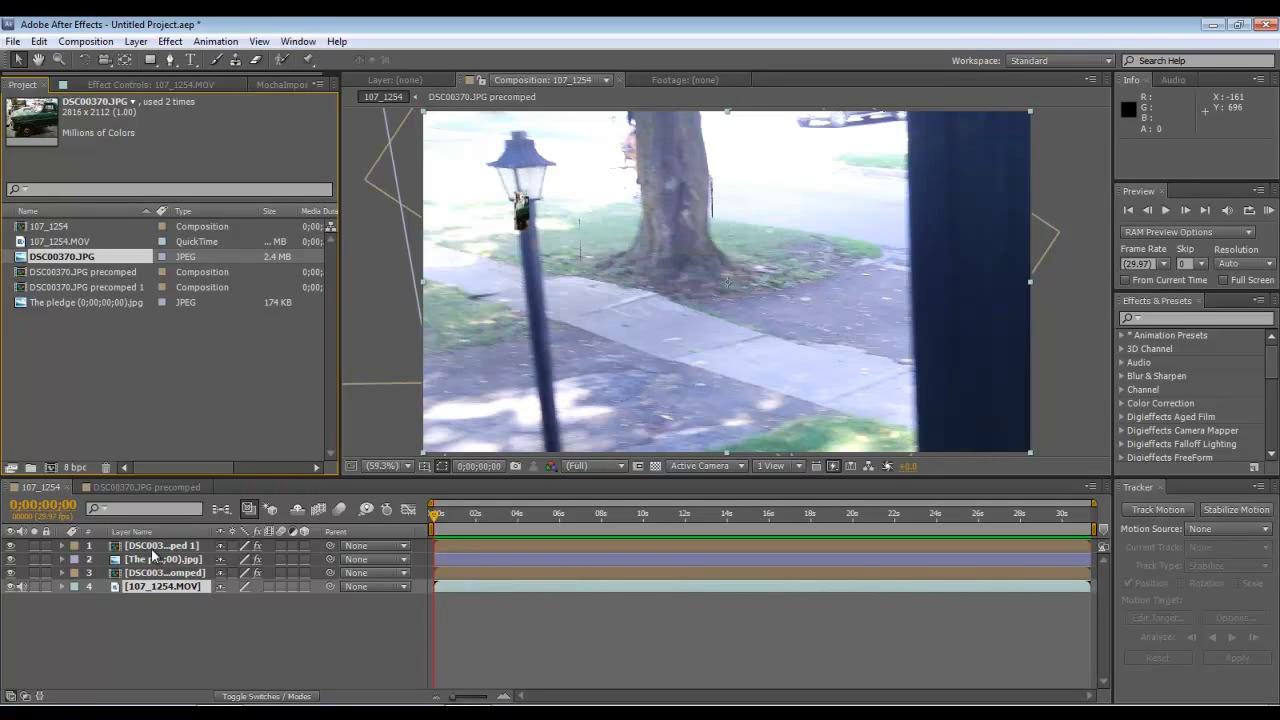
pyautogui.click(280, 85)
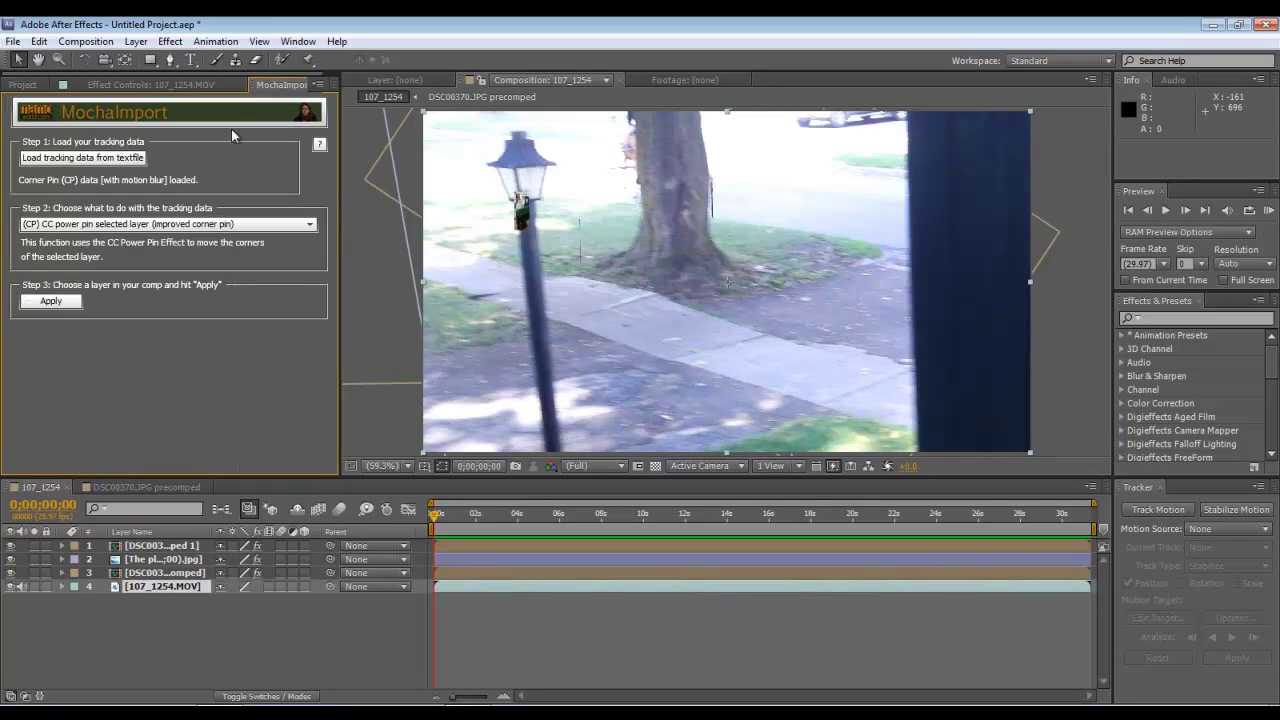
pyautogui.click(77, 160)
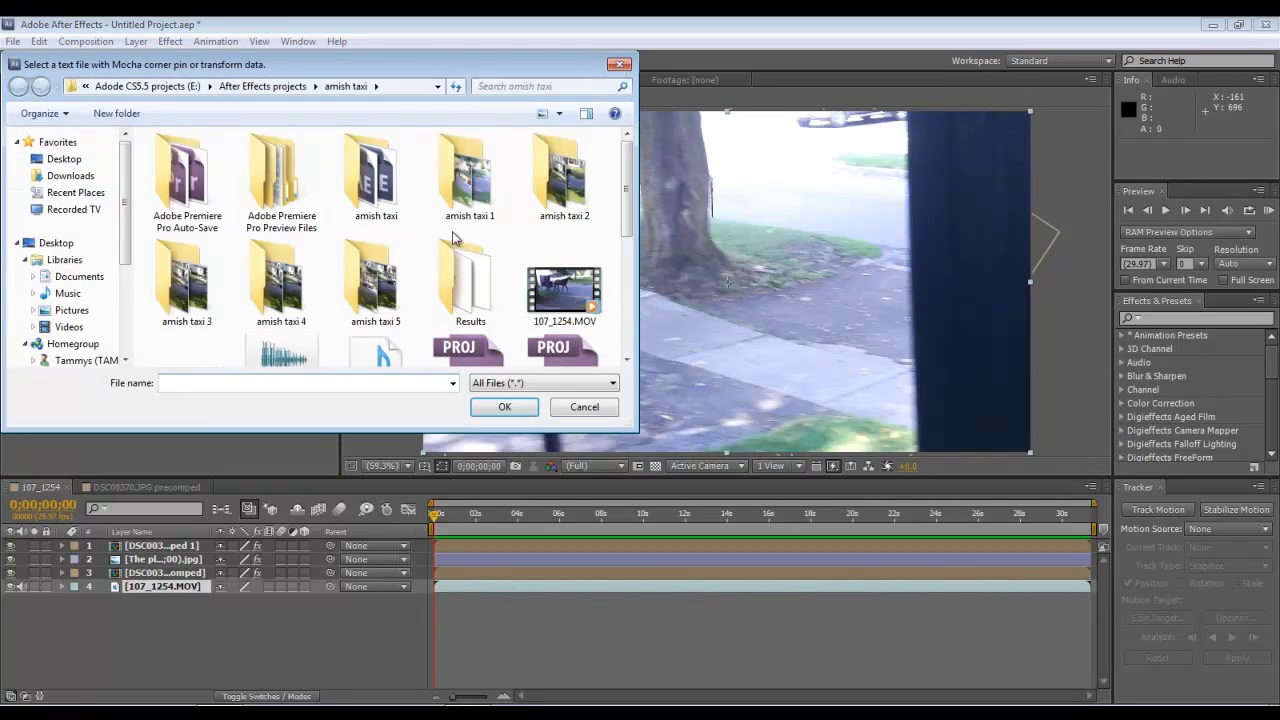
pyautogui.moveTo(628, 222); pyautogui.dragTo(628, 323)
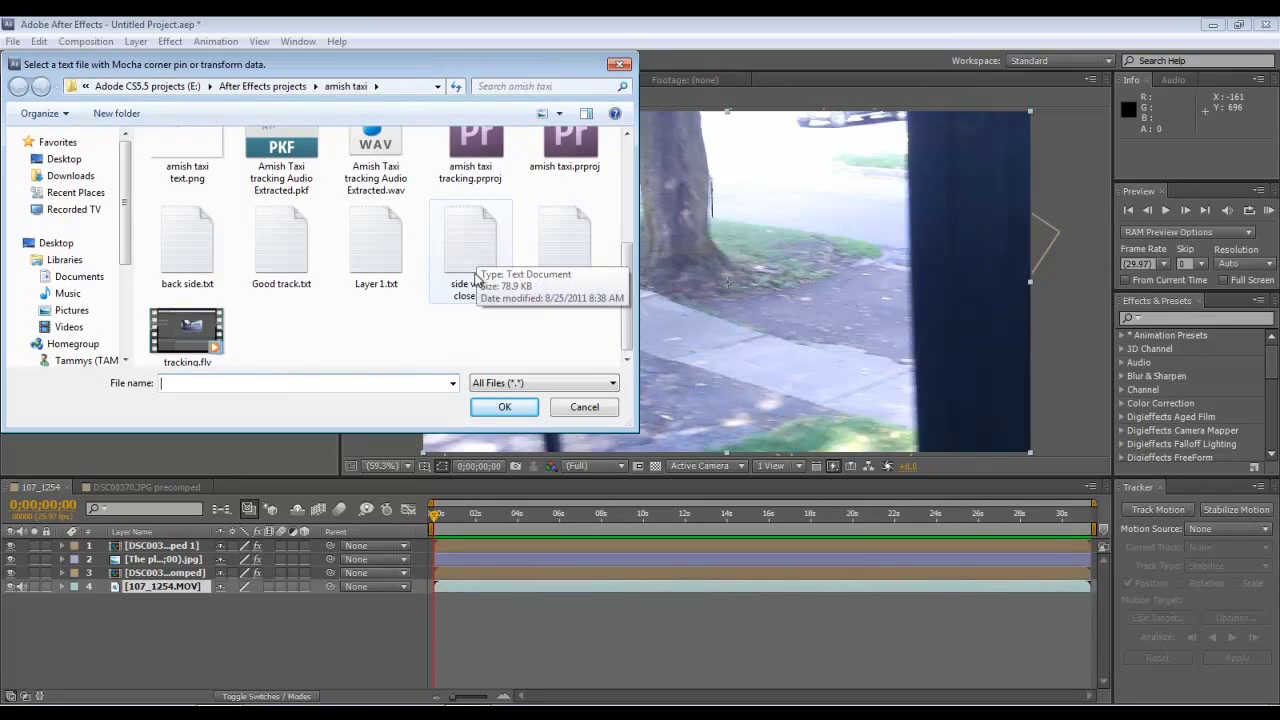
pyautogui.click(620, 64)
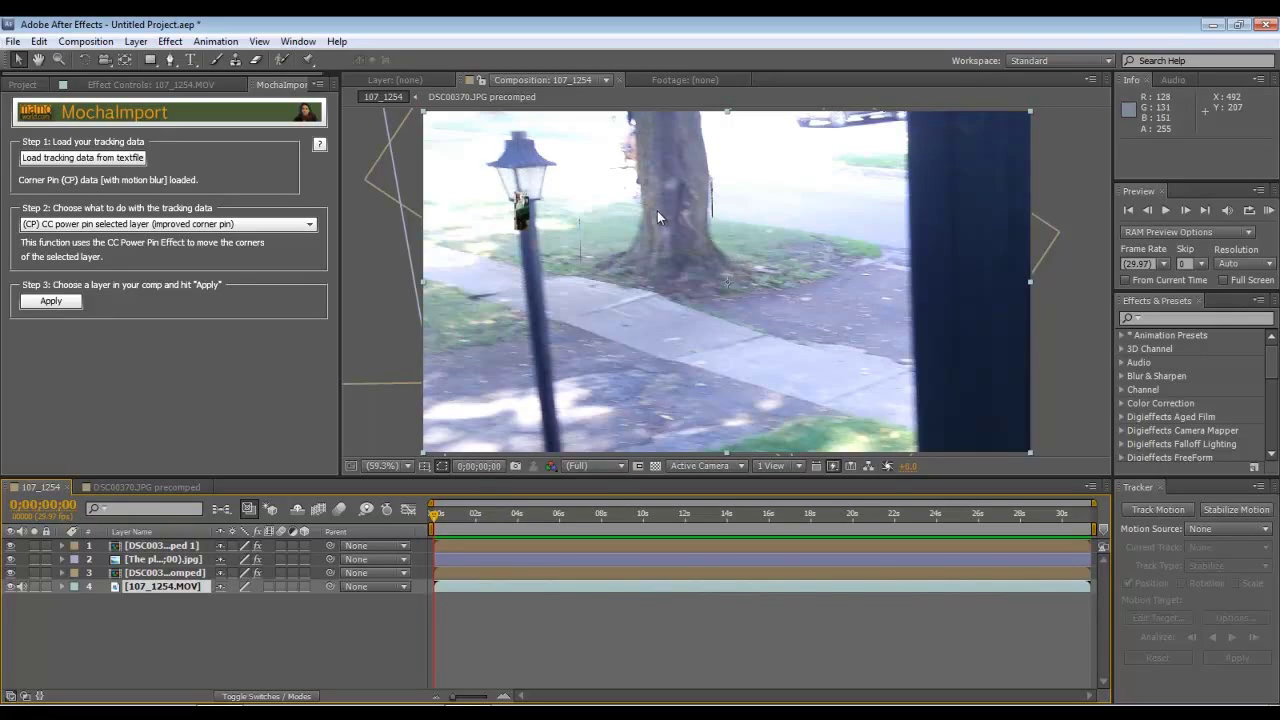
pyautogui.press('KP_0')
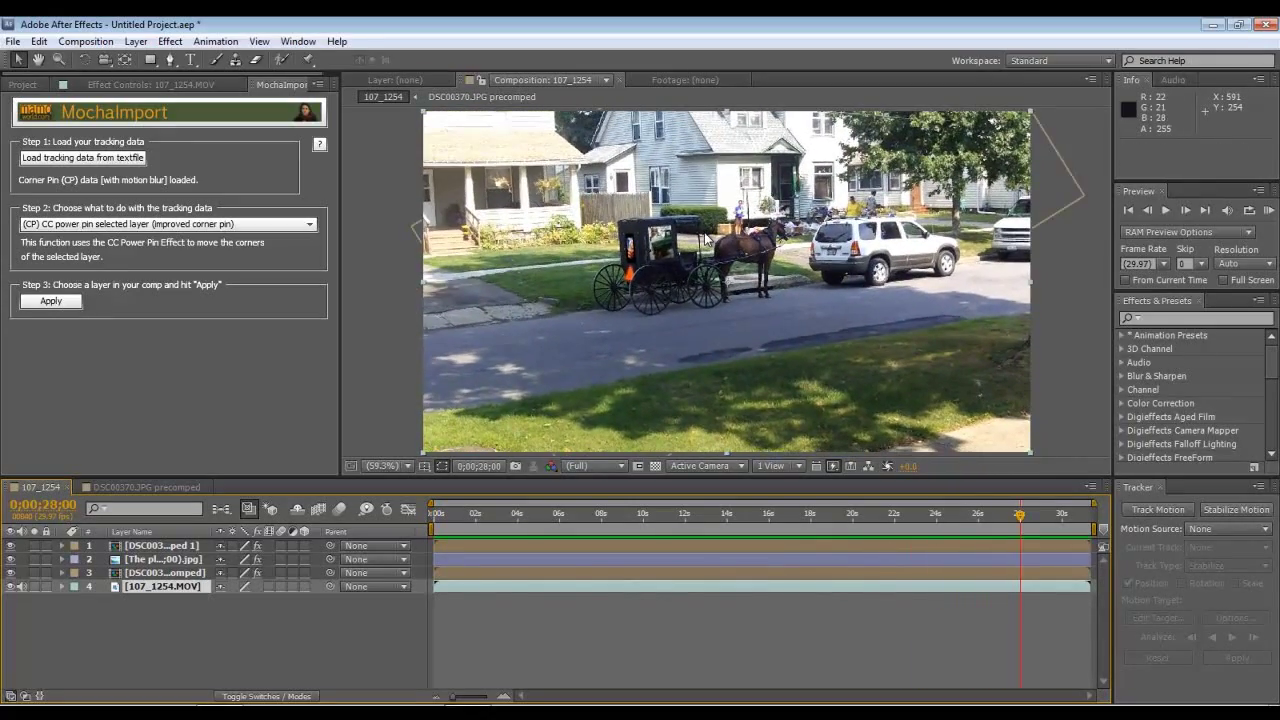
# Maximize the Composition viewer, play 107_1254 through to 0;00;30;21, then restore the layout.
pyautogui.click(406, 334)
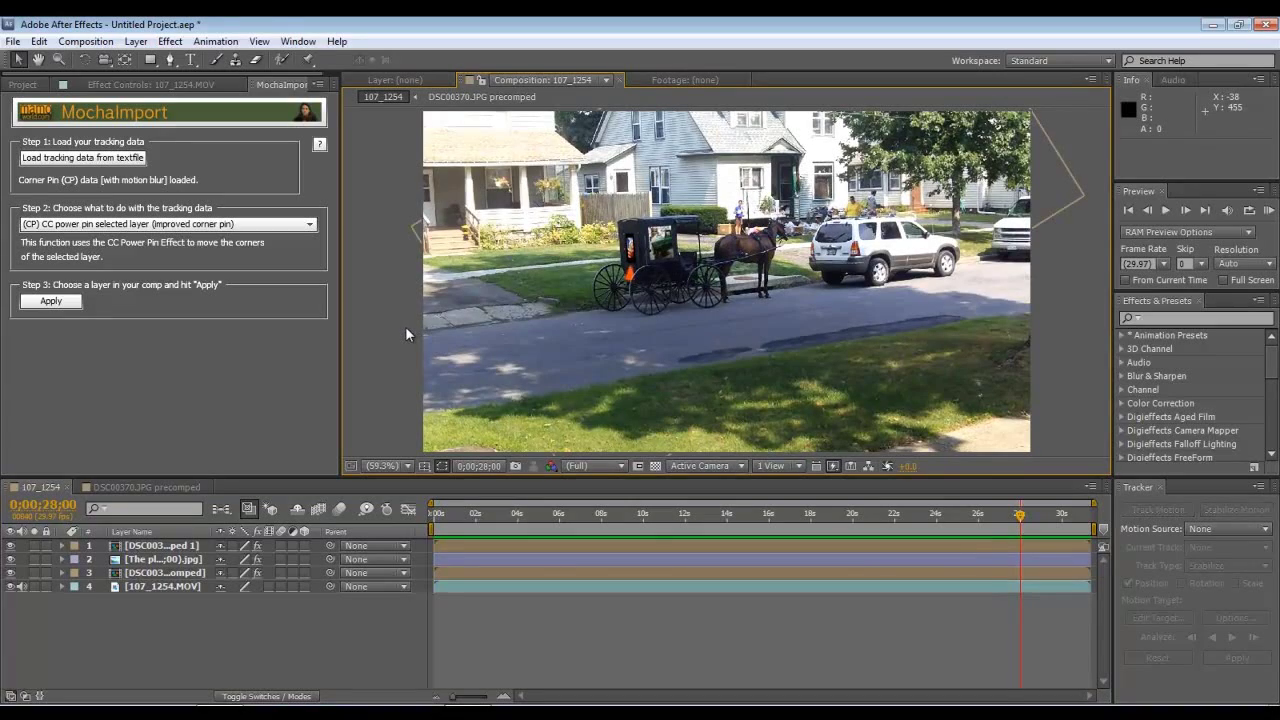
pyautogui.press('`')
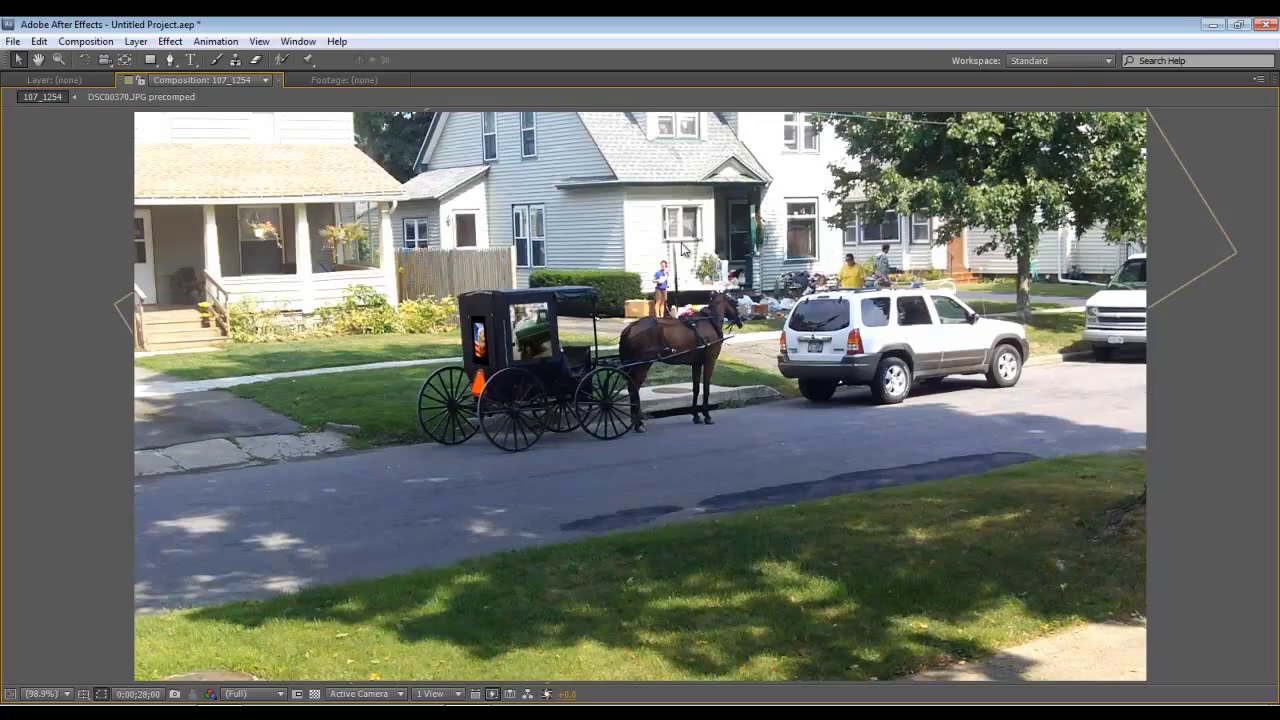
pyautogui.press('space')
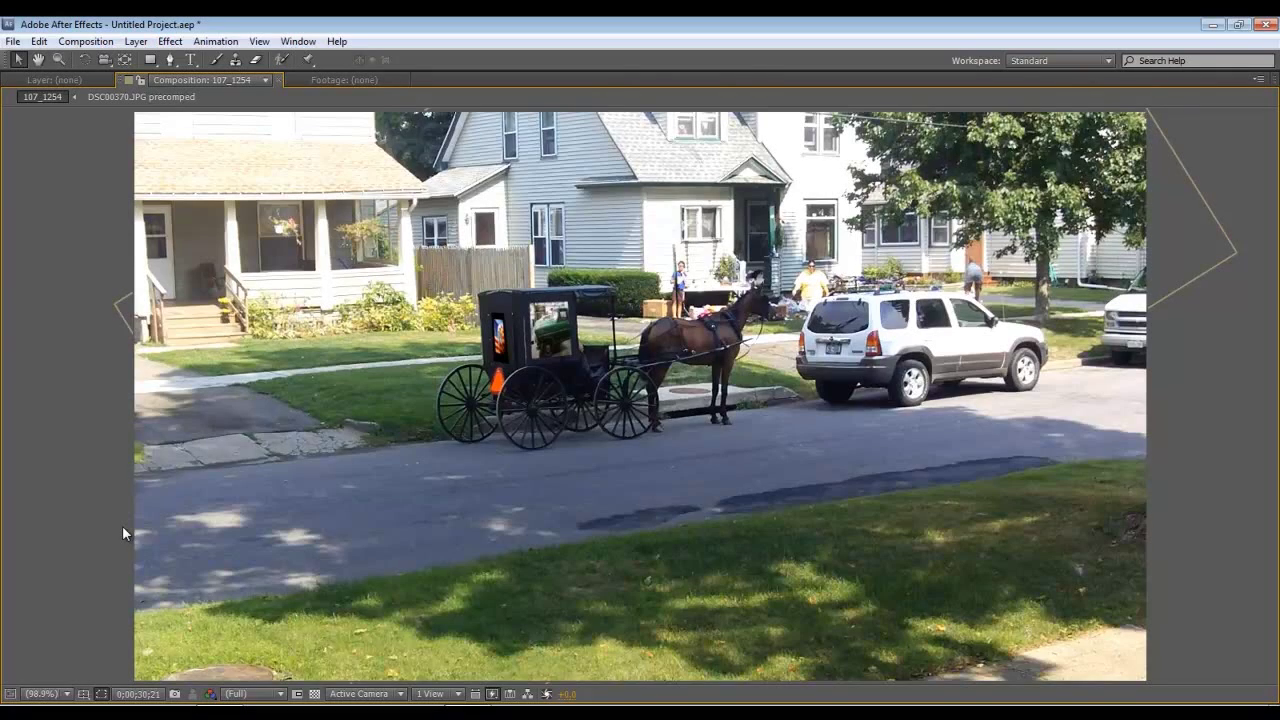
pyautogui.press('`')
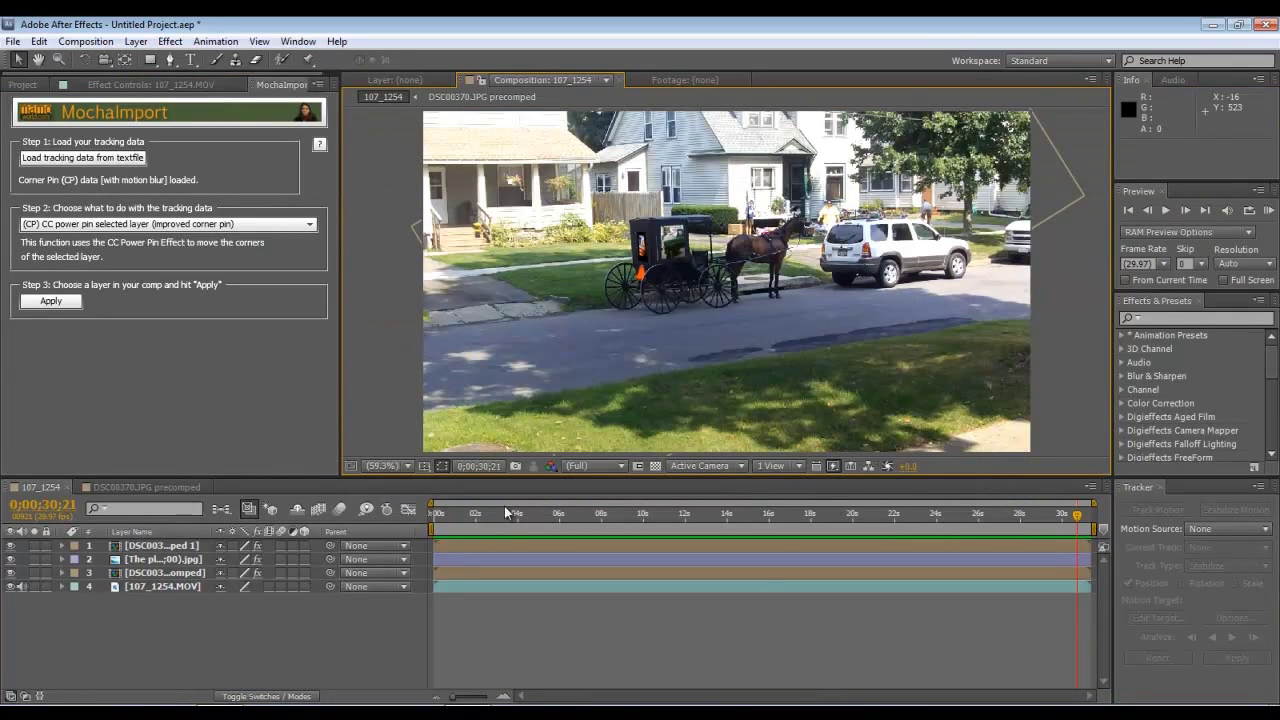
# Replay 107_1254 from 0;00;00;00 in a maximized viewer, stopping at 0;00;27;16.
pyautogui.moveTo(1077, 519); pyautogui.dragTo(398, 521)
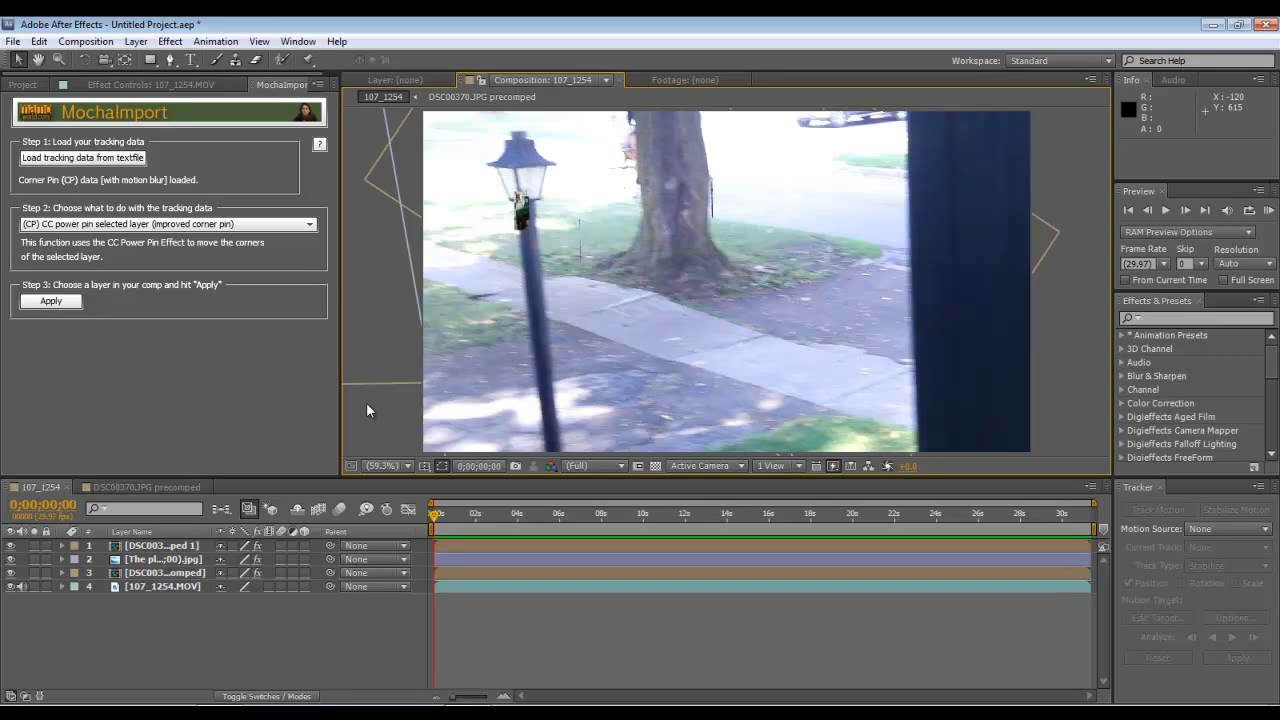
pyautogui.press('`')
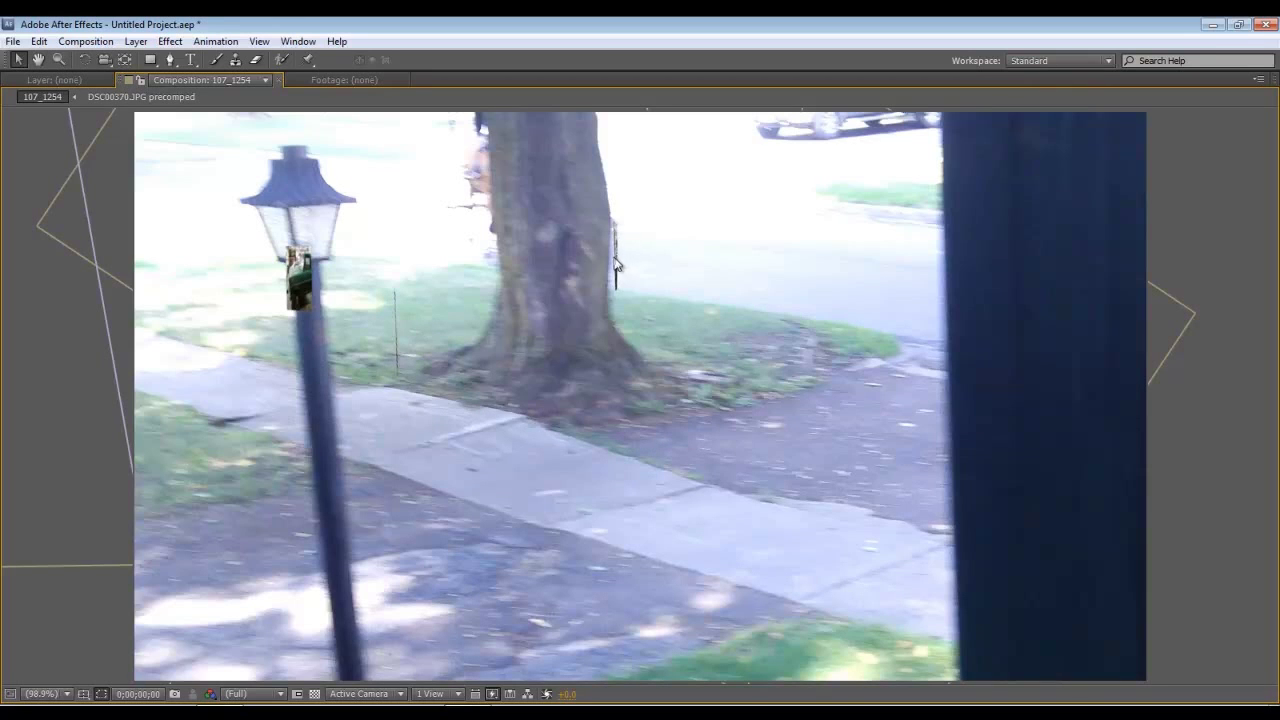
pyautogui.press('space')
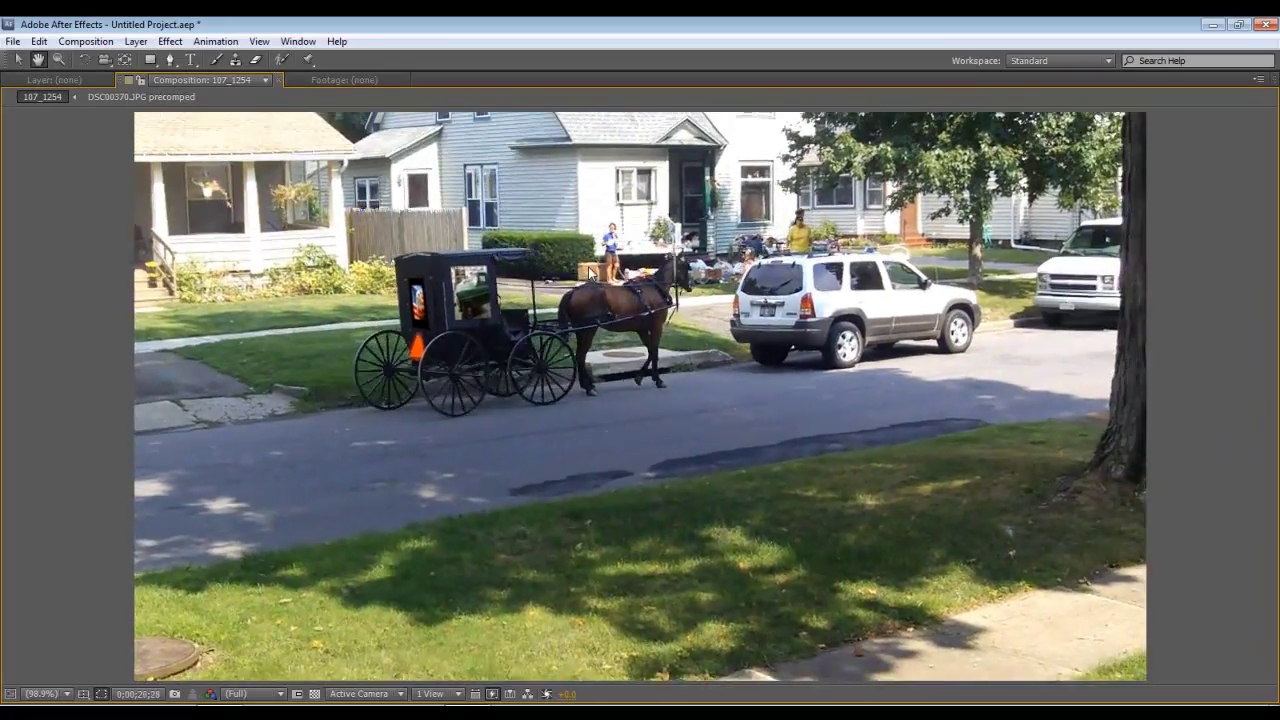
pyautogui.press('space')
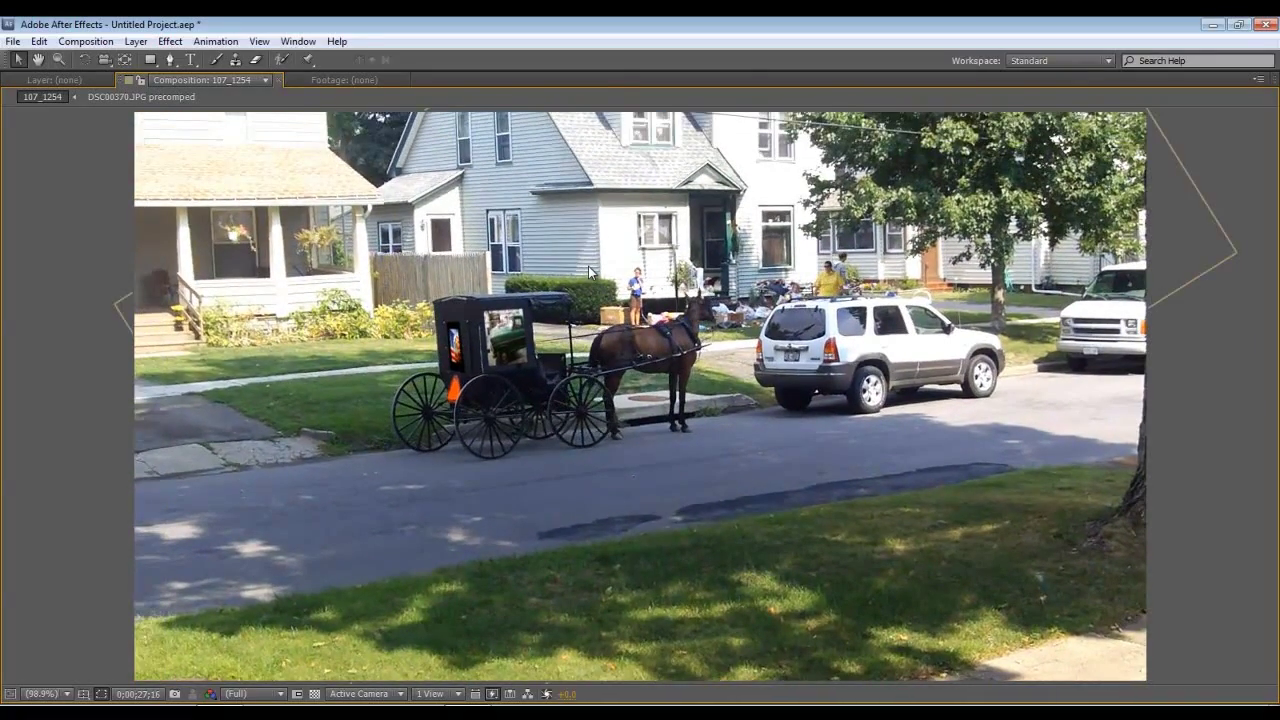
pyautogui.press('`')
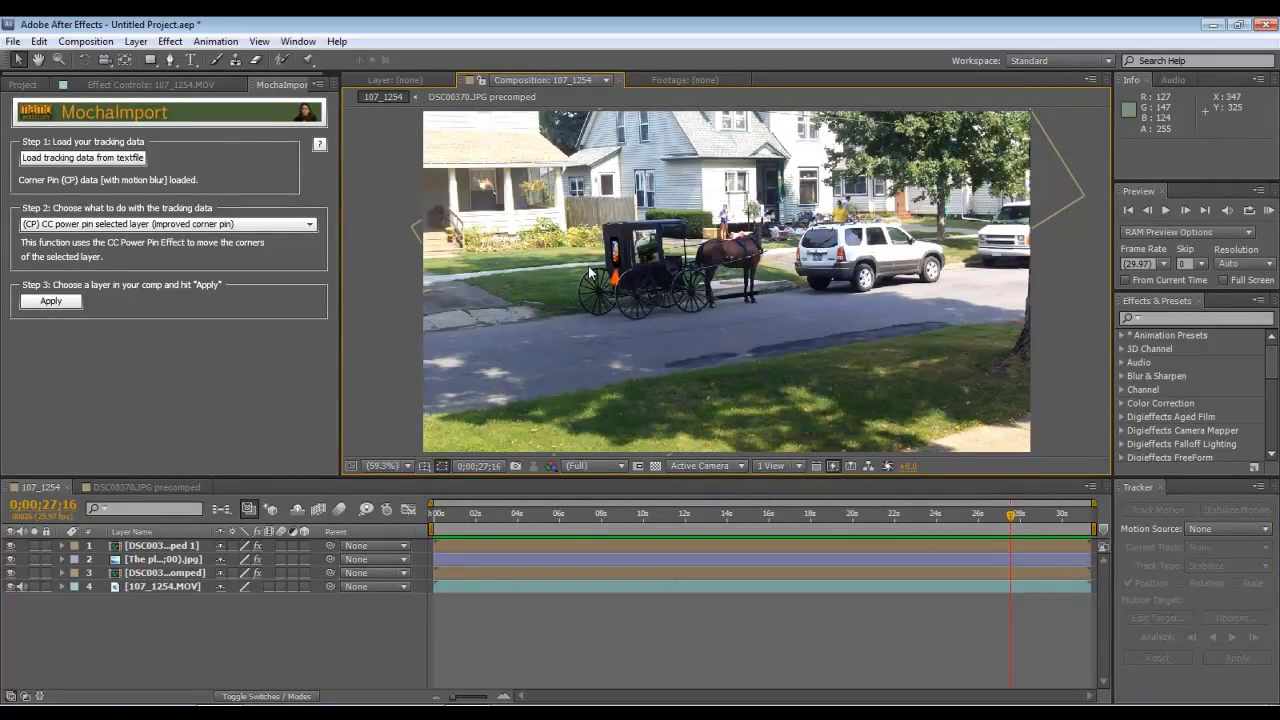